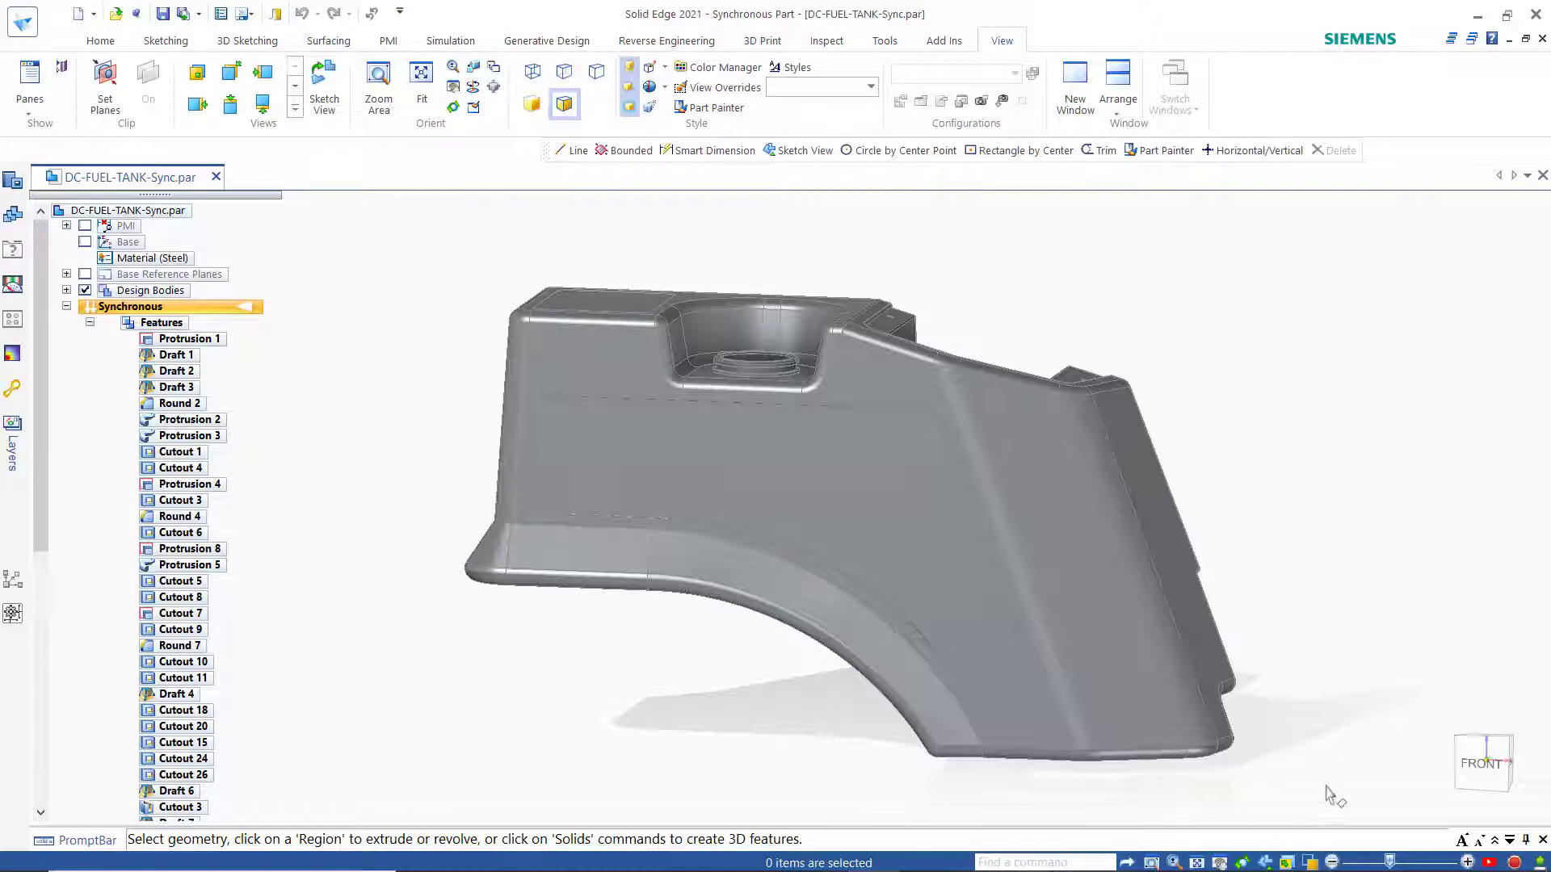
- In the front view, sketch a horizontal line about 814 mm long across the upper part of the fuel tank, extending past both sides
click(1483, 764)
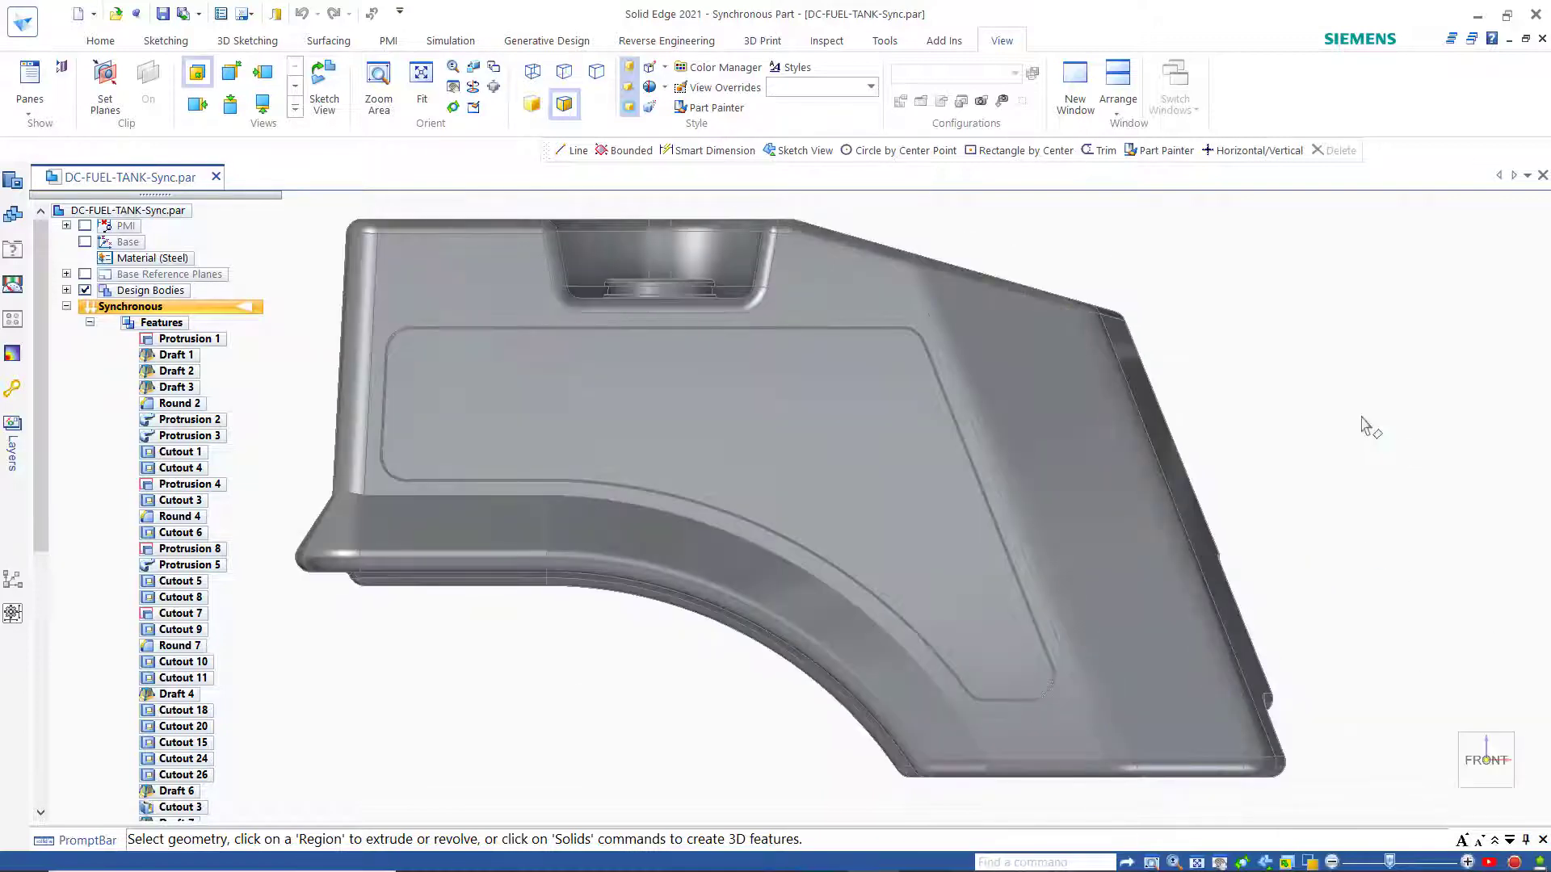
right_drag(1362, 420, 1398, 430)
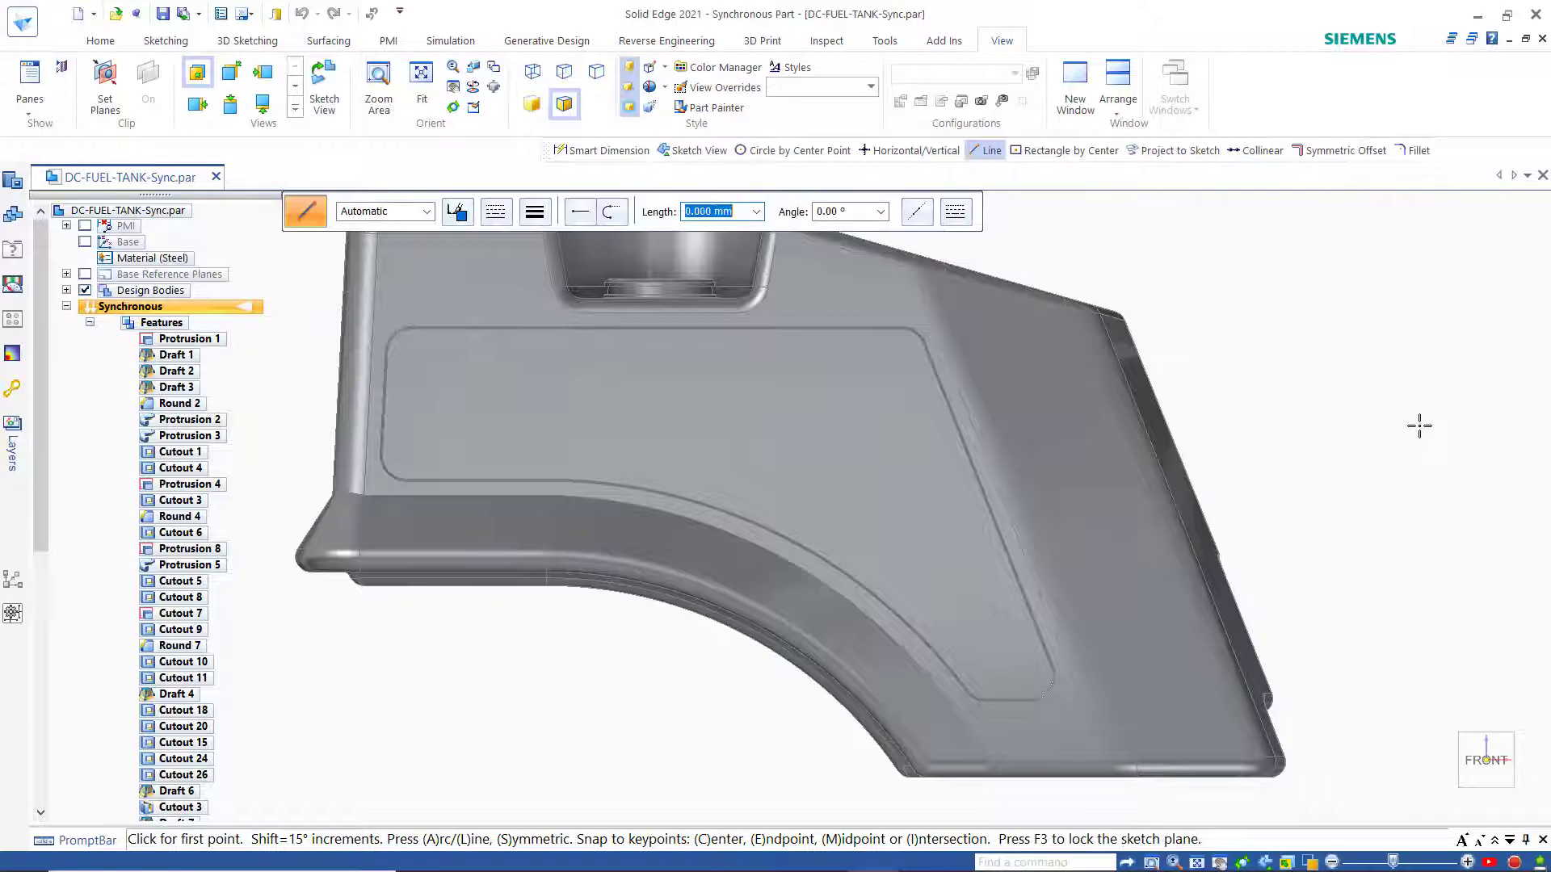
shift+middle_drag(1385, 460, 1453, 526)
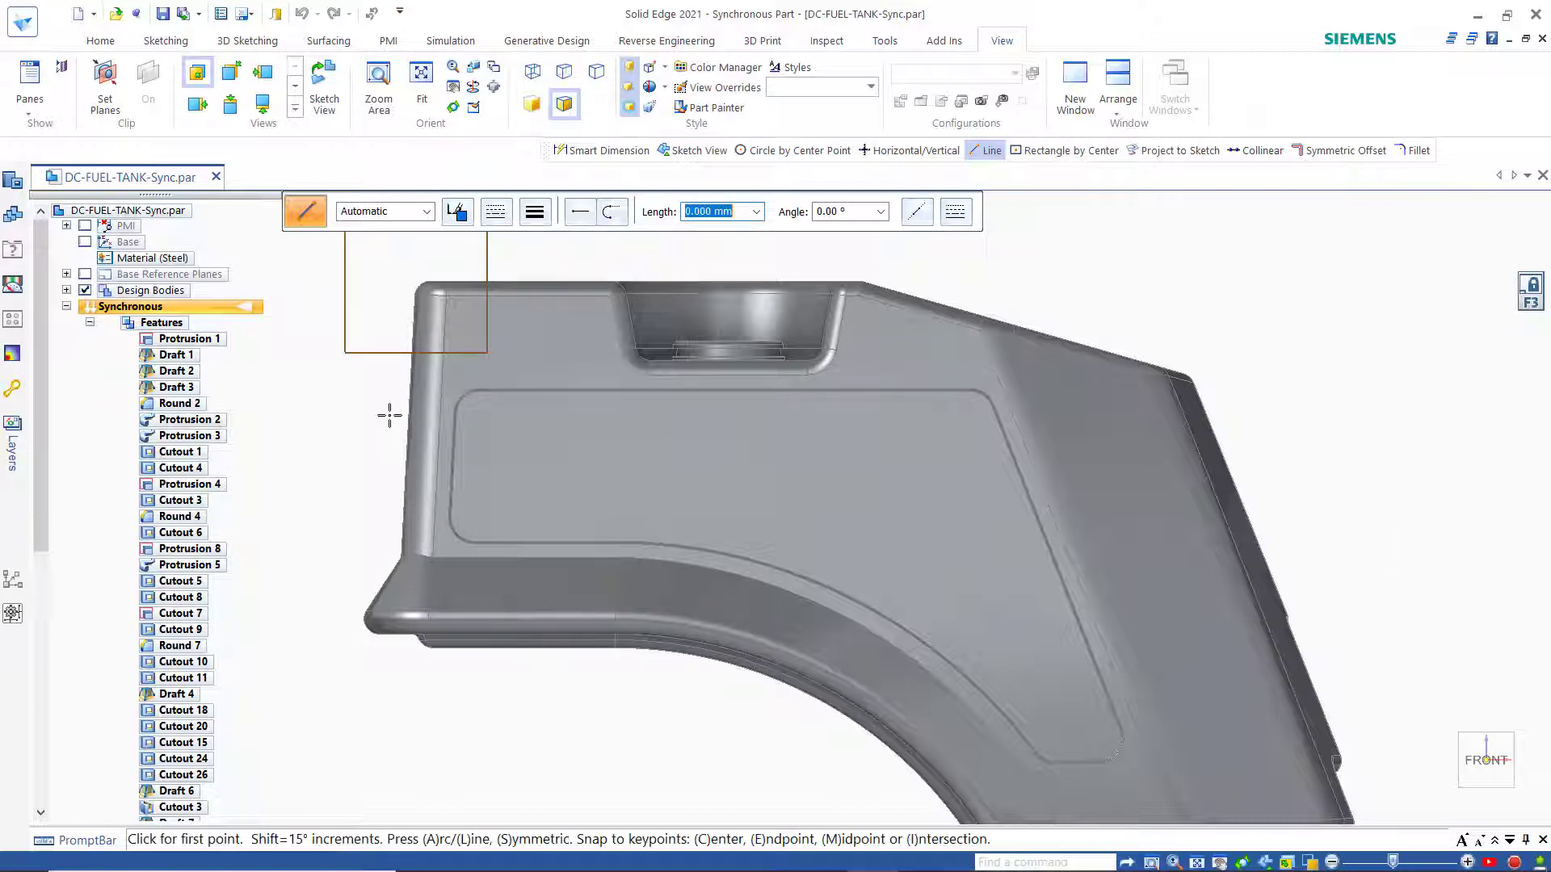
click(345, 383)
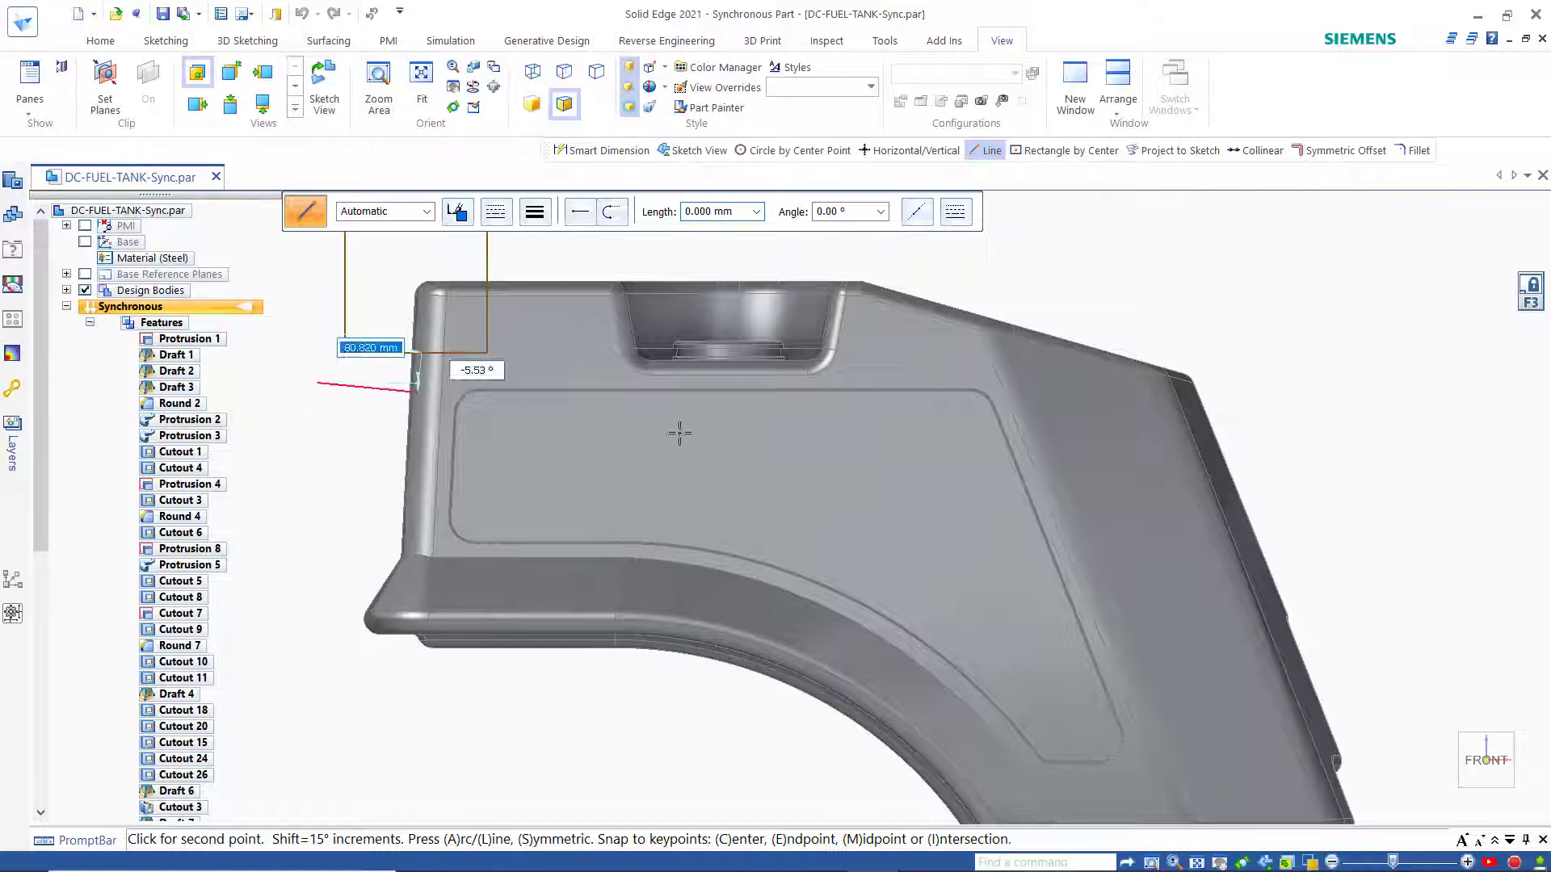
click(1331, 383)
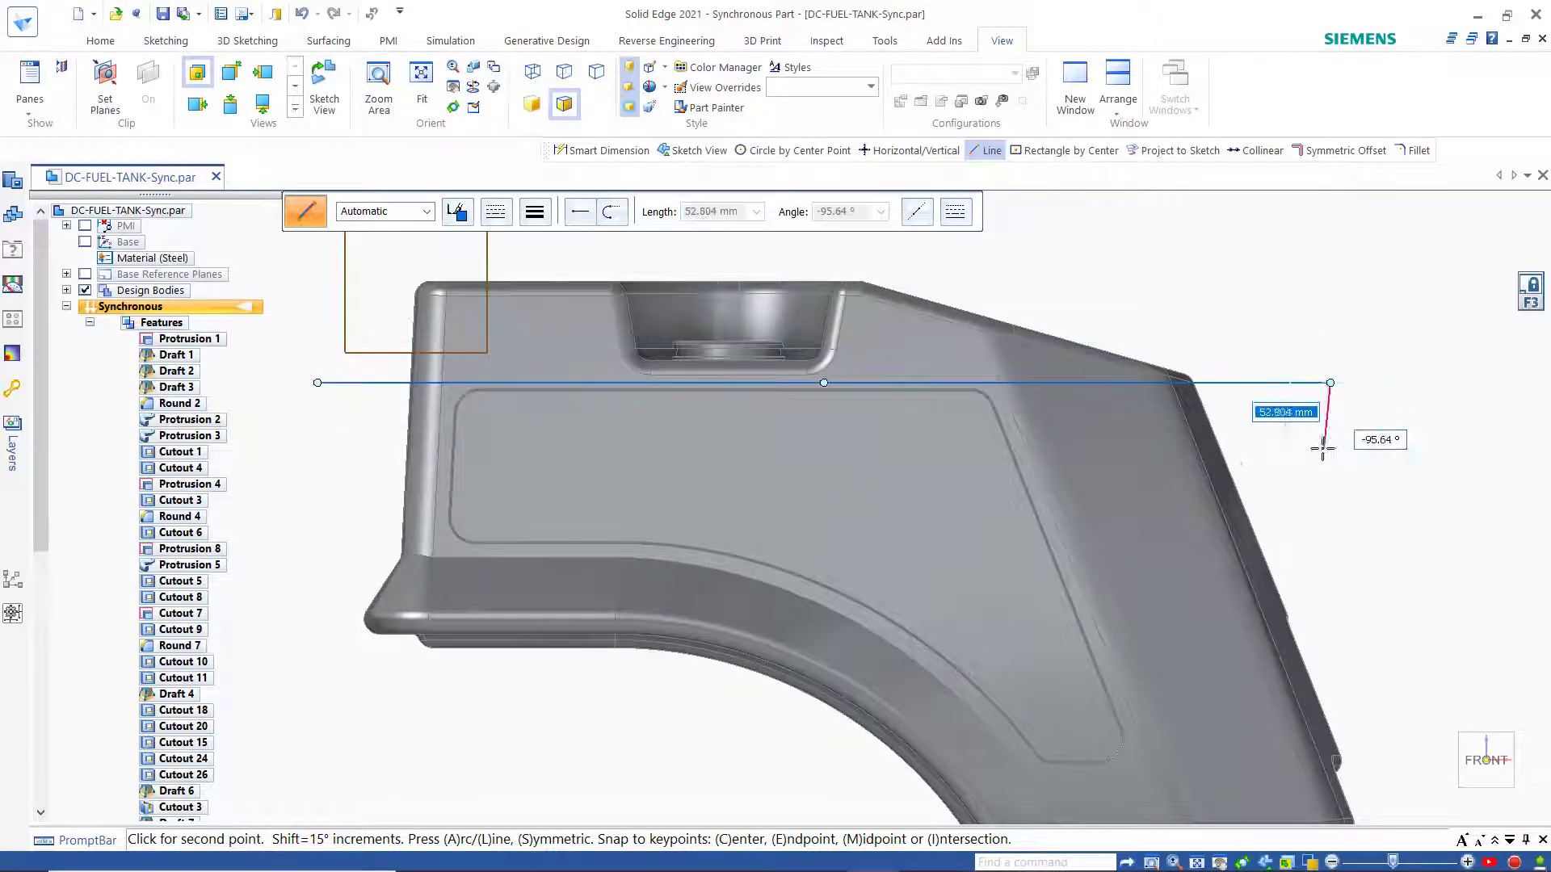
key(Escape)
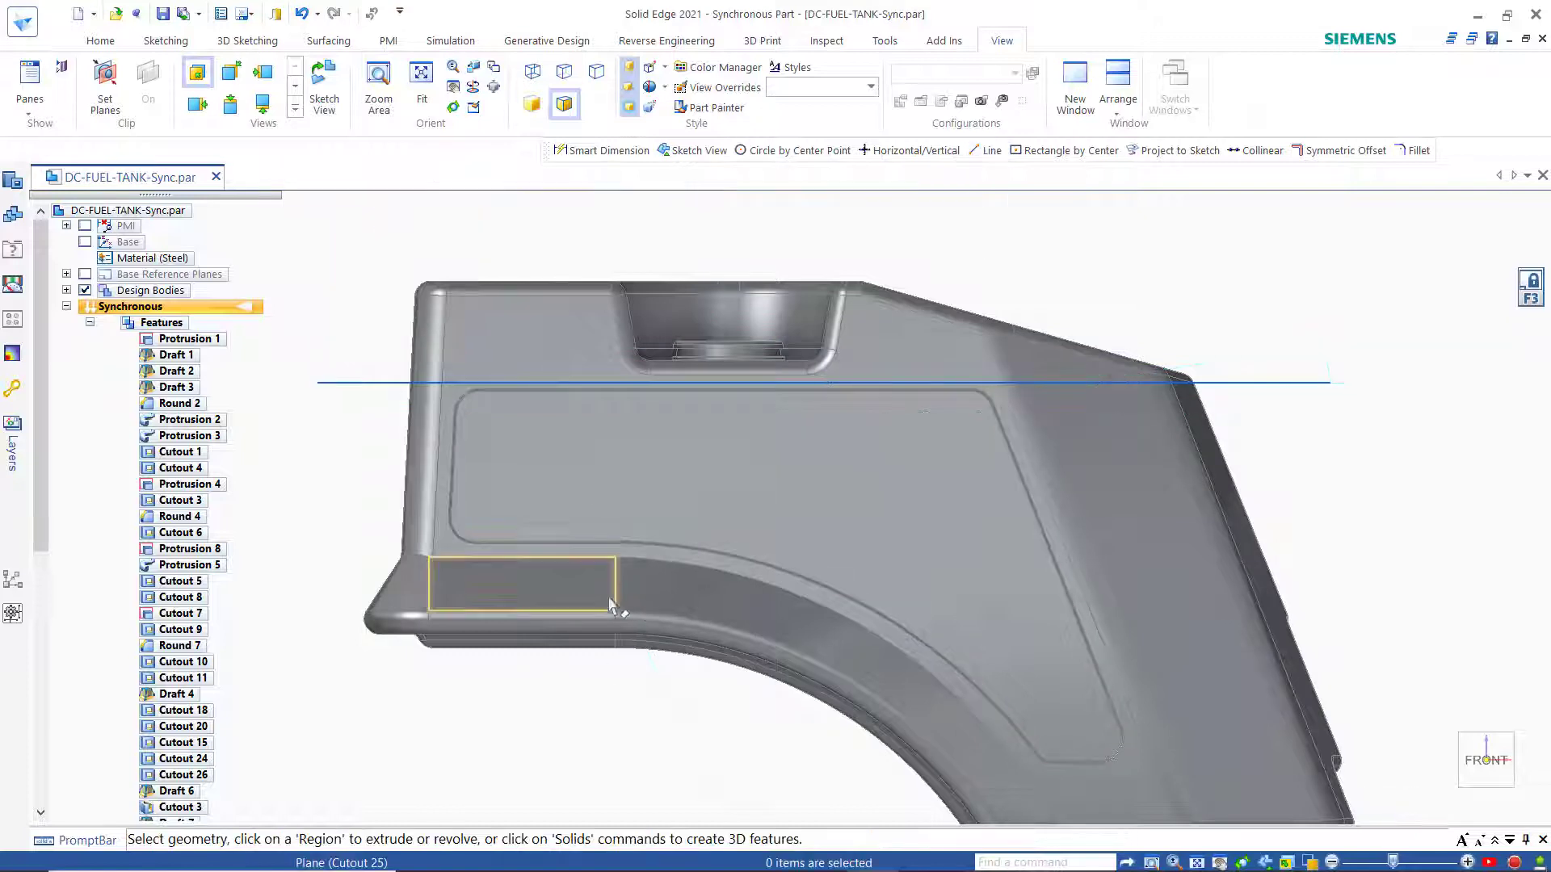
- Dimension the vertical distance from the tank's bottom edge to the sketched line and set it to 365 mm
scroll(602, 692, down, 1)
shift+middle_drag(549, 689, 541, 637)
right_drag(525, 712, 475, 695)
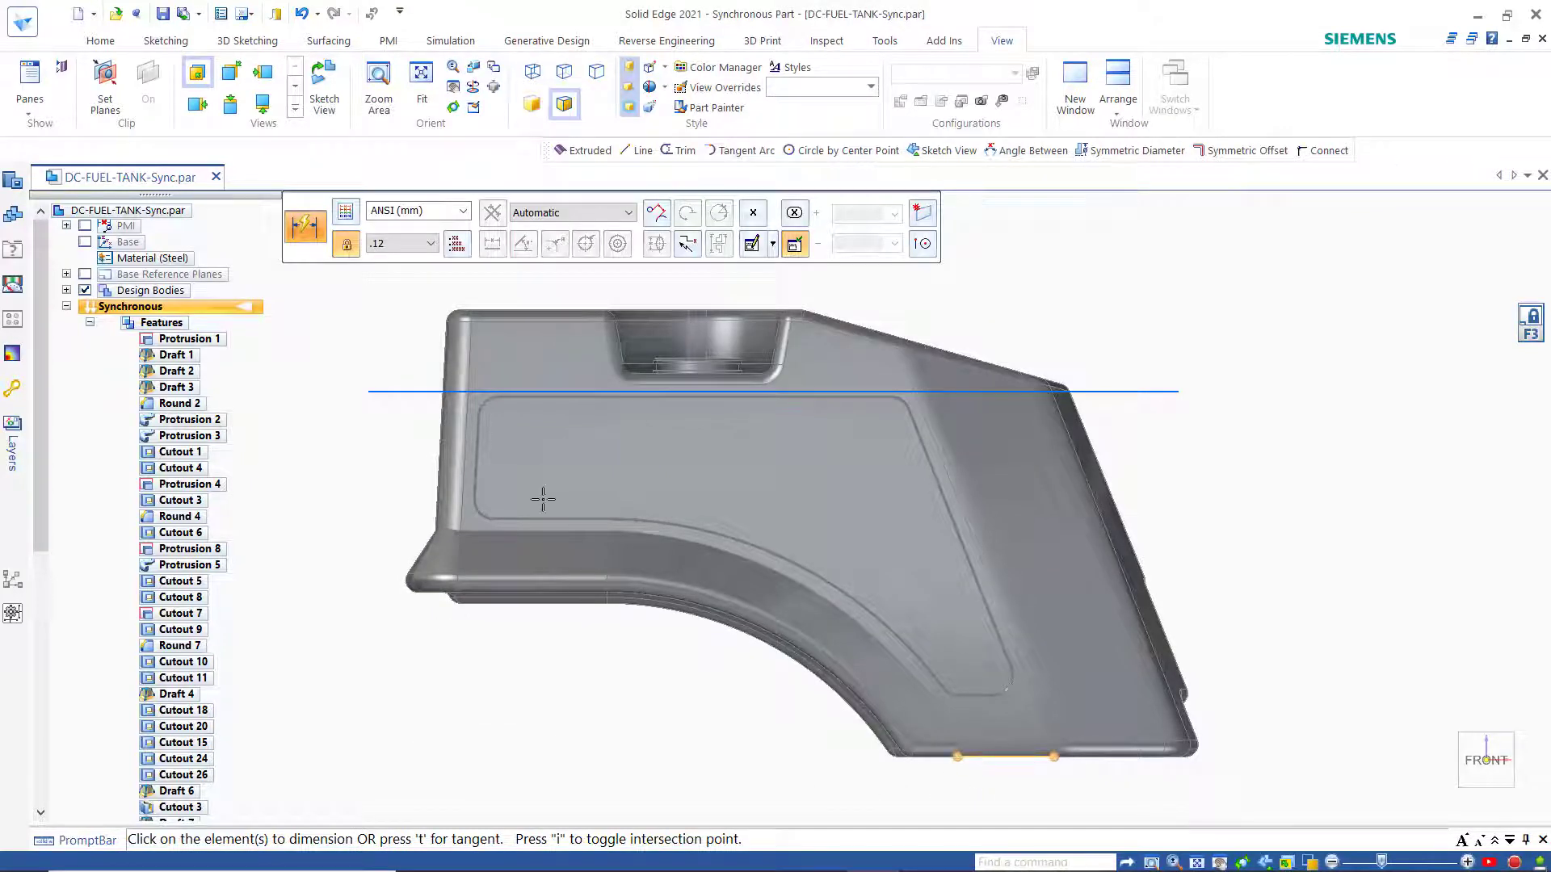
click(379, 391)
click(388, 399)
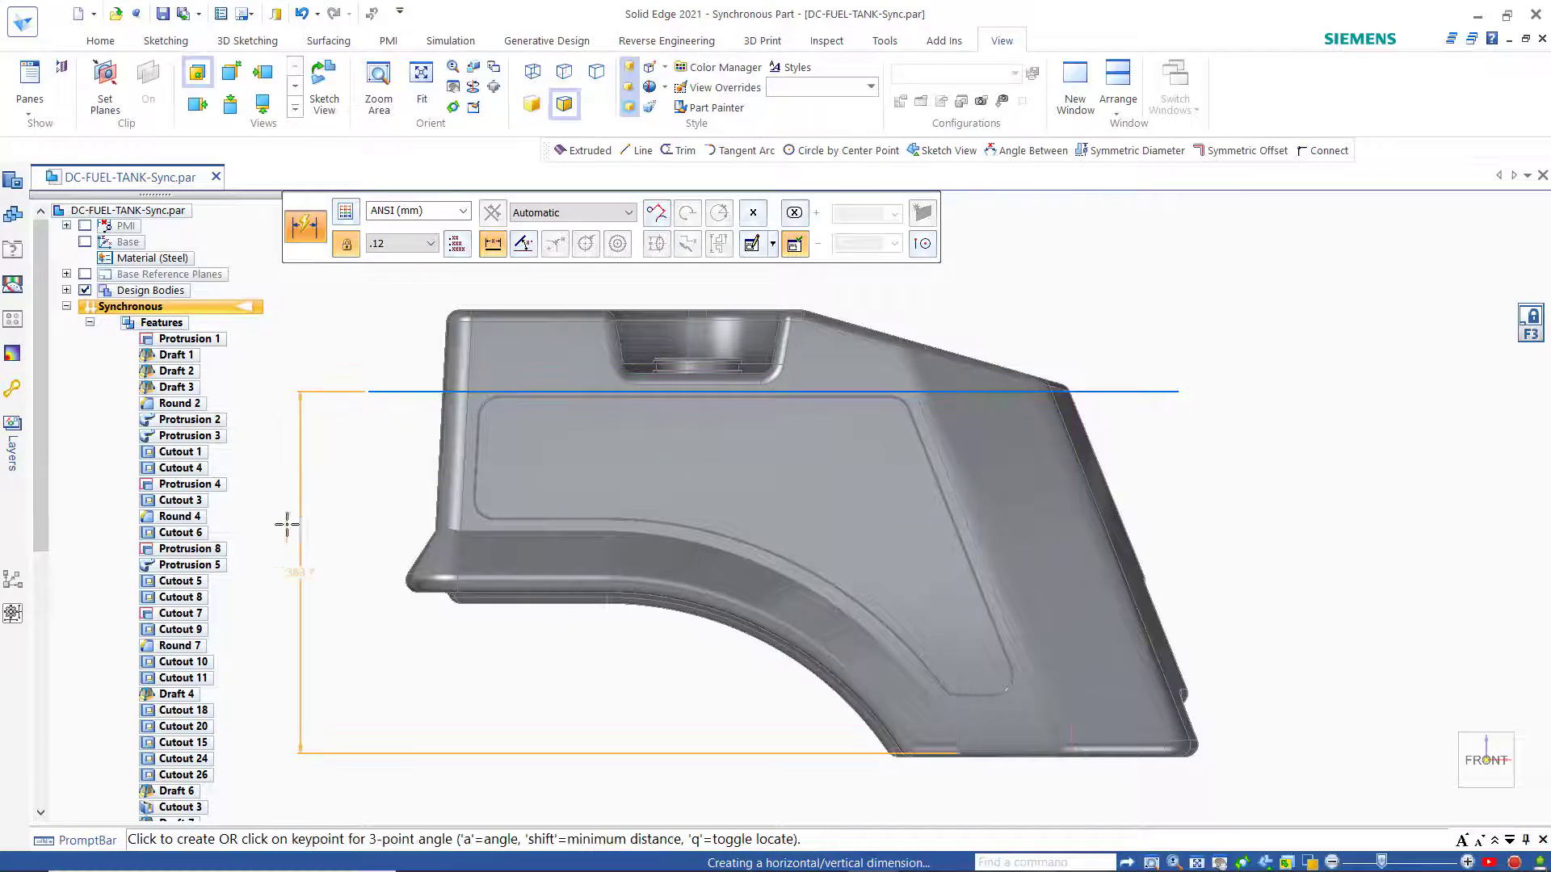
click(322, 525)
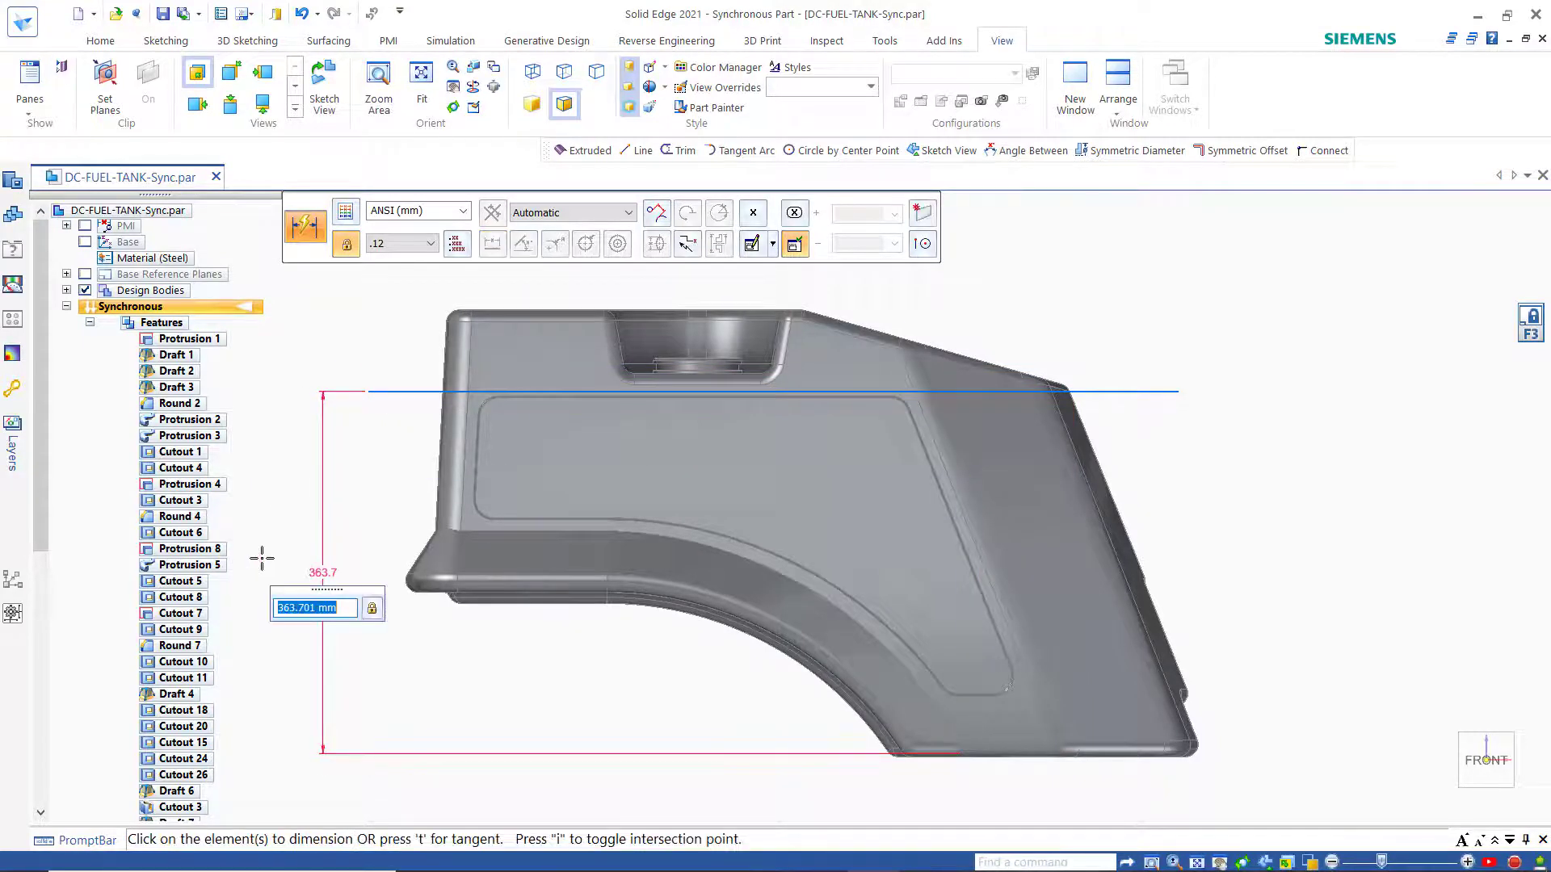
text(365)
key(Return)
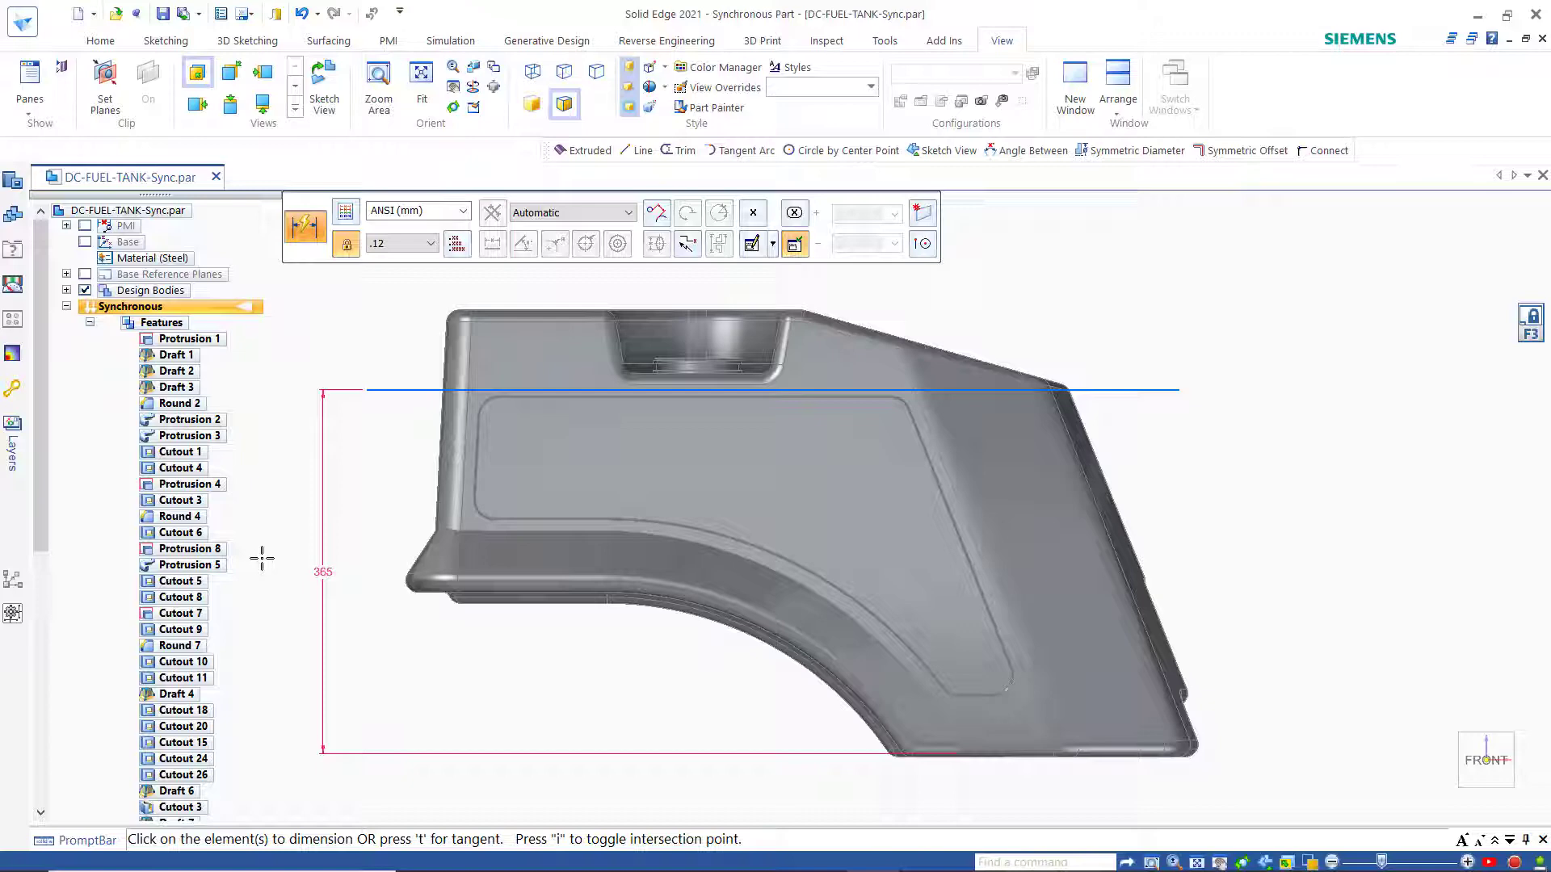
key(Escape)
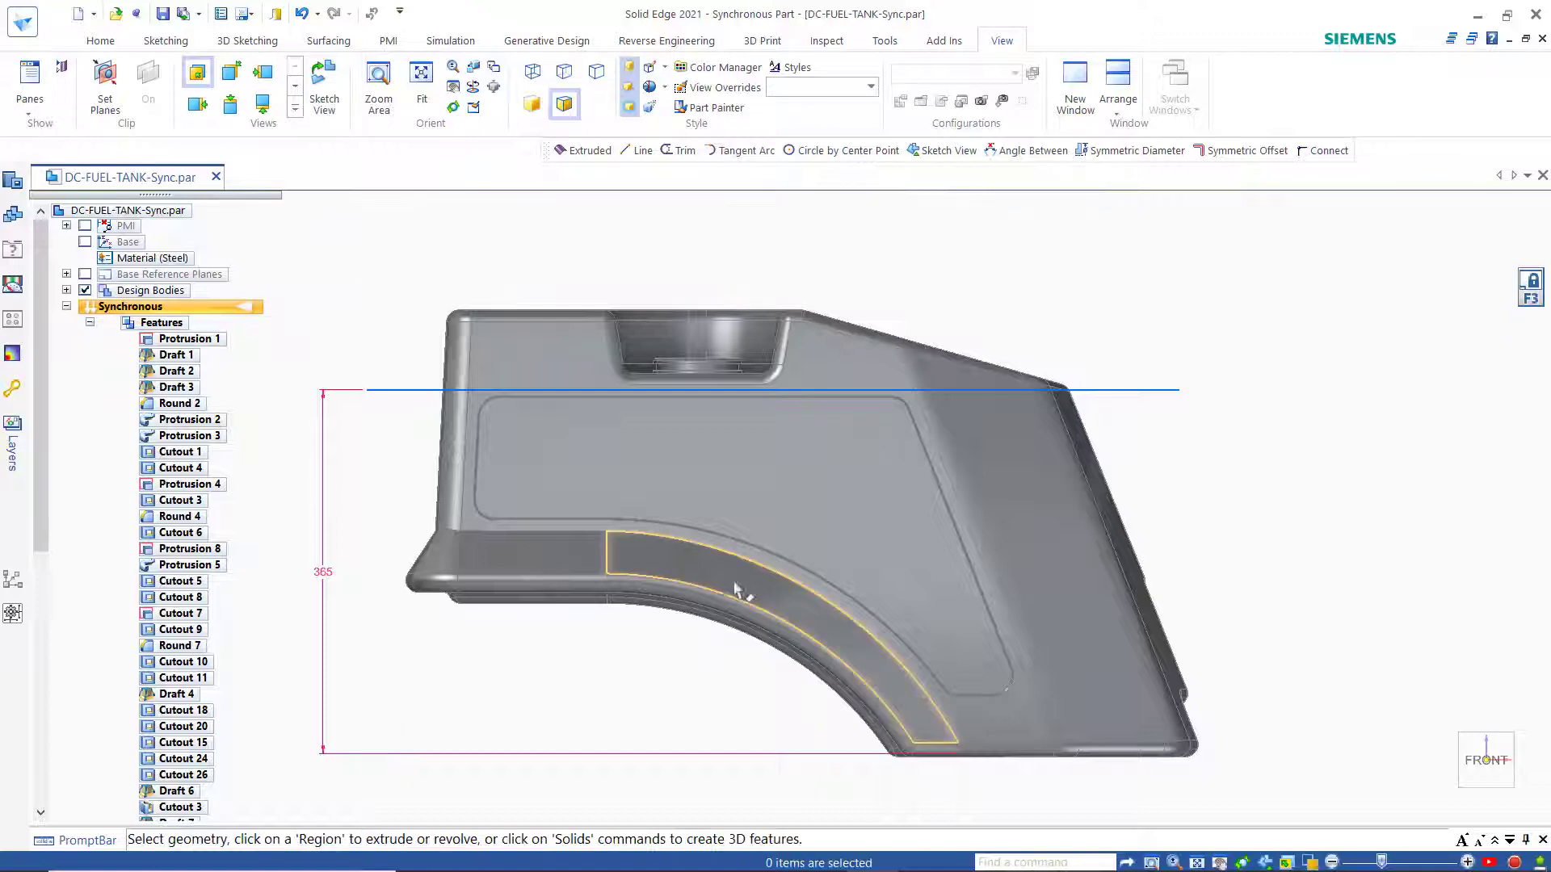
- Extrude the sketched line symmetrically into a surface about 710 mm wide that passes completely through the tank
key(ctrl+i)
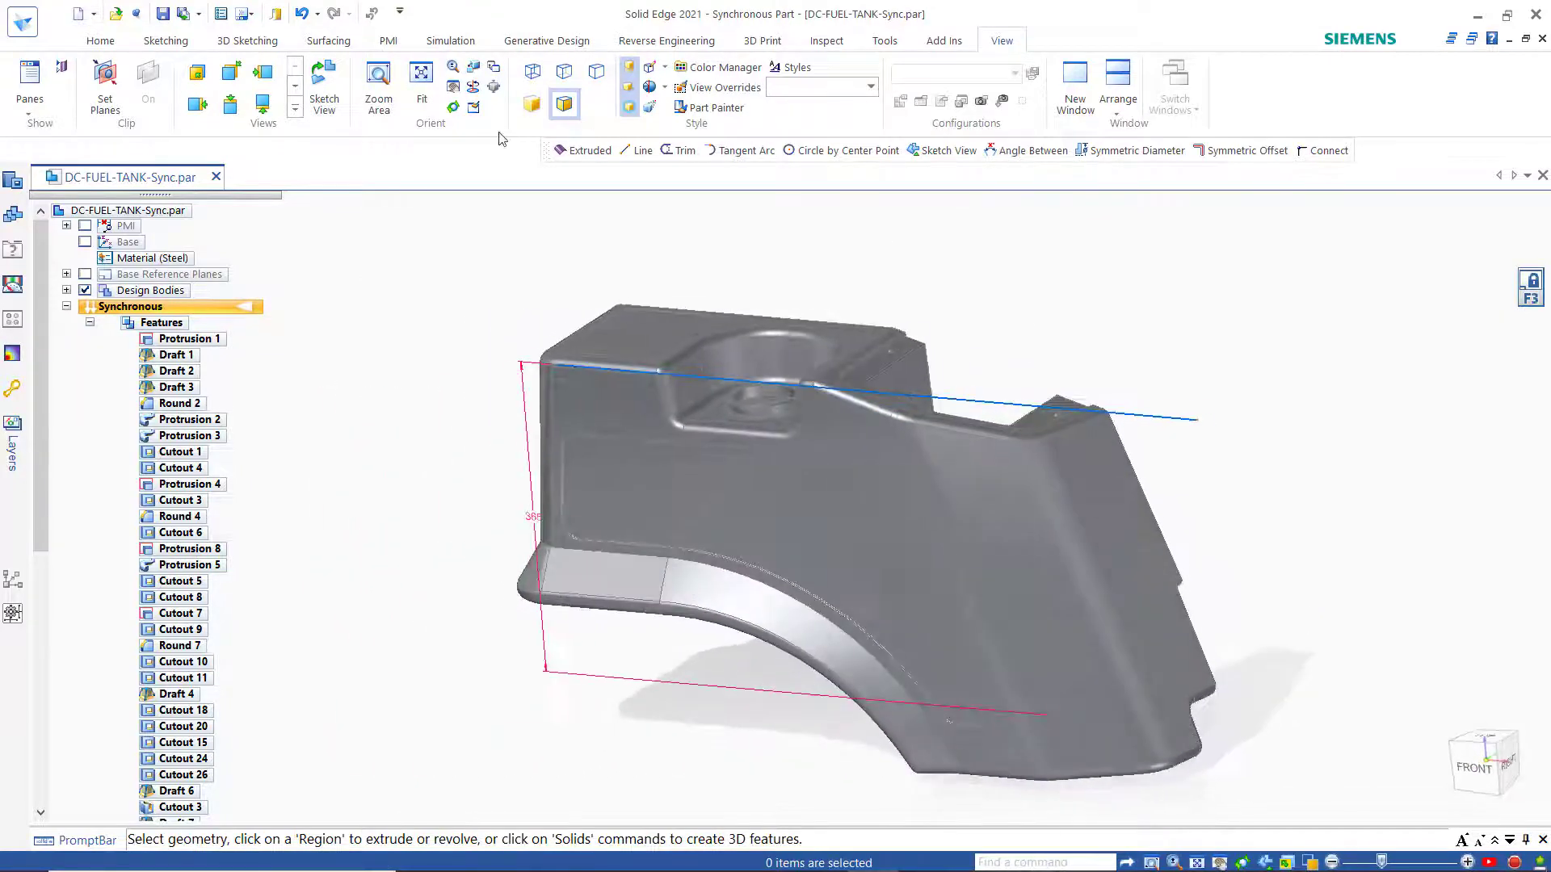
click(315, 41)
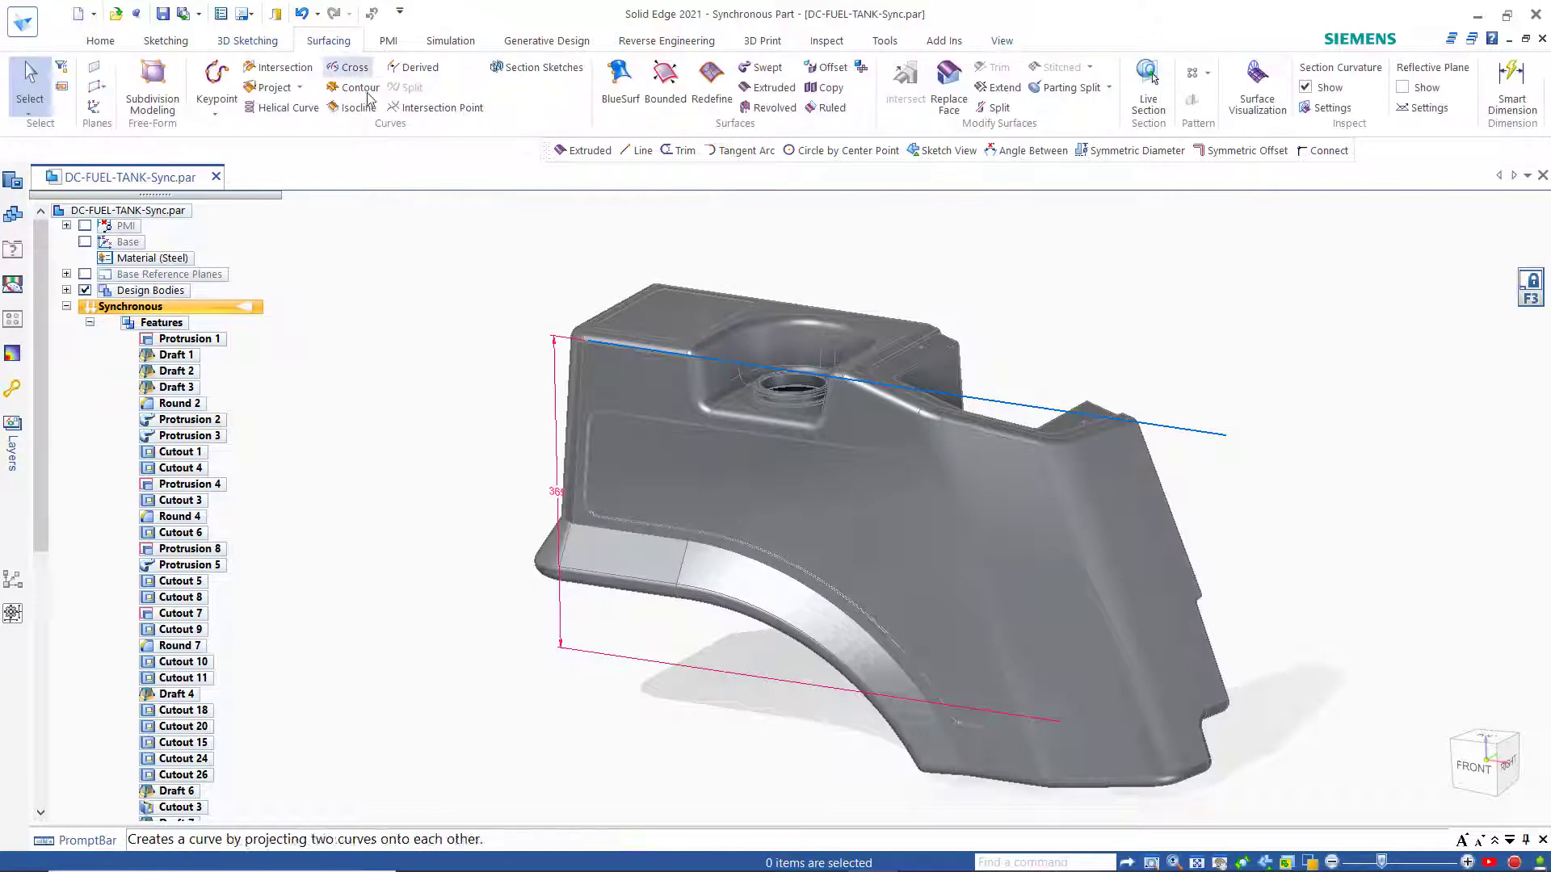
click(767, 87)
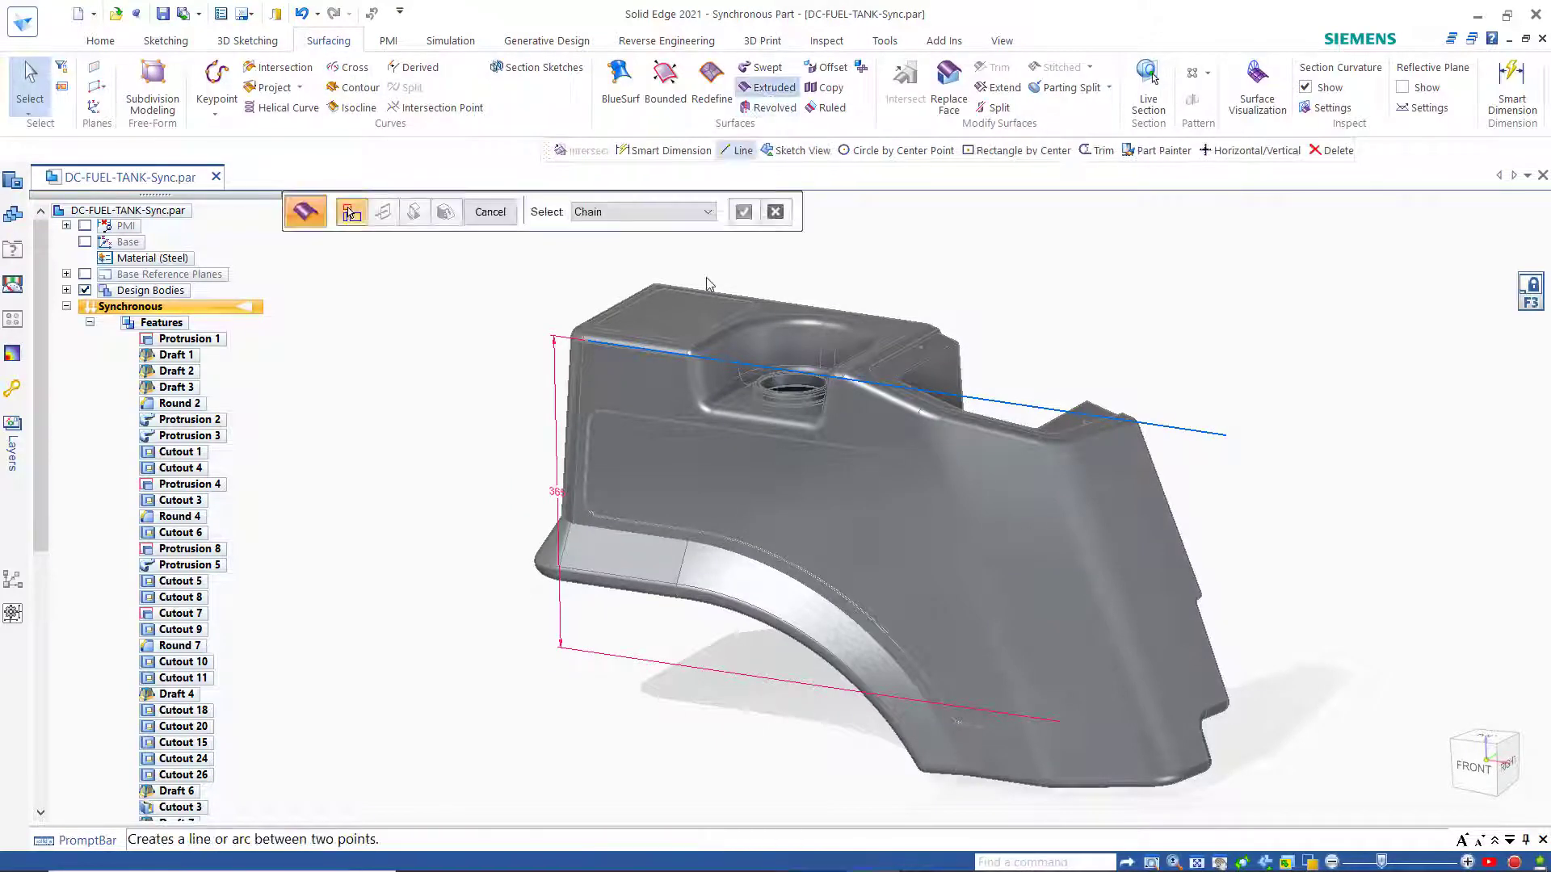
click(744, 369)
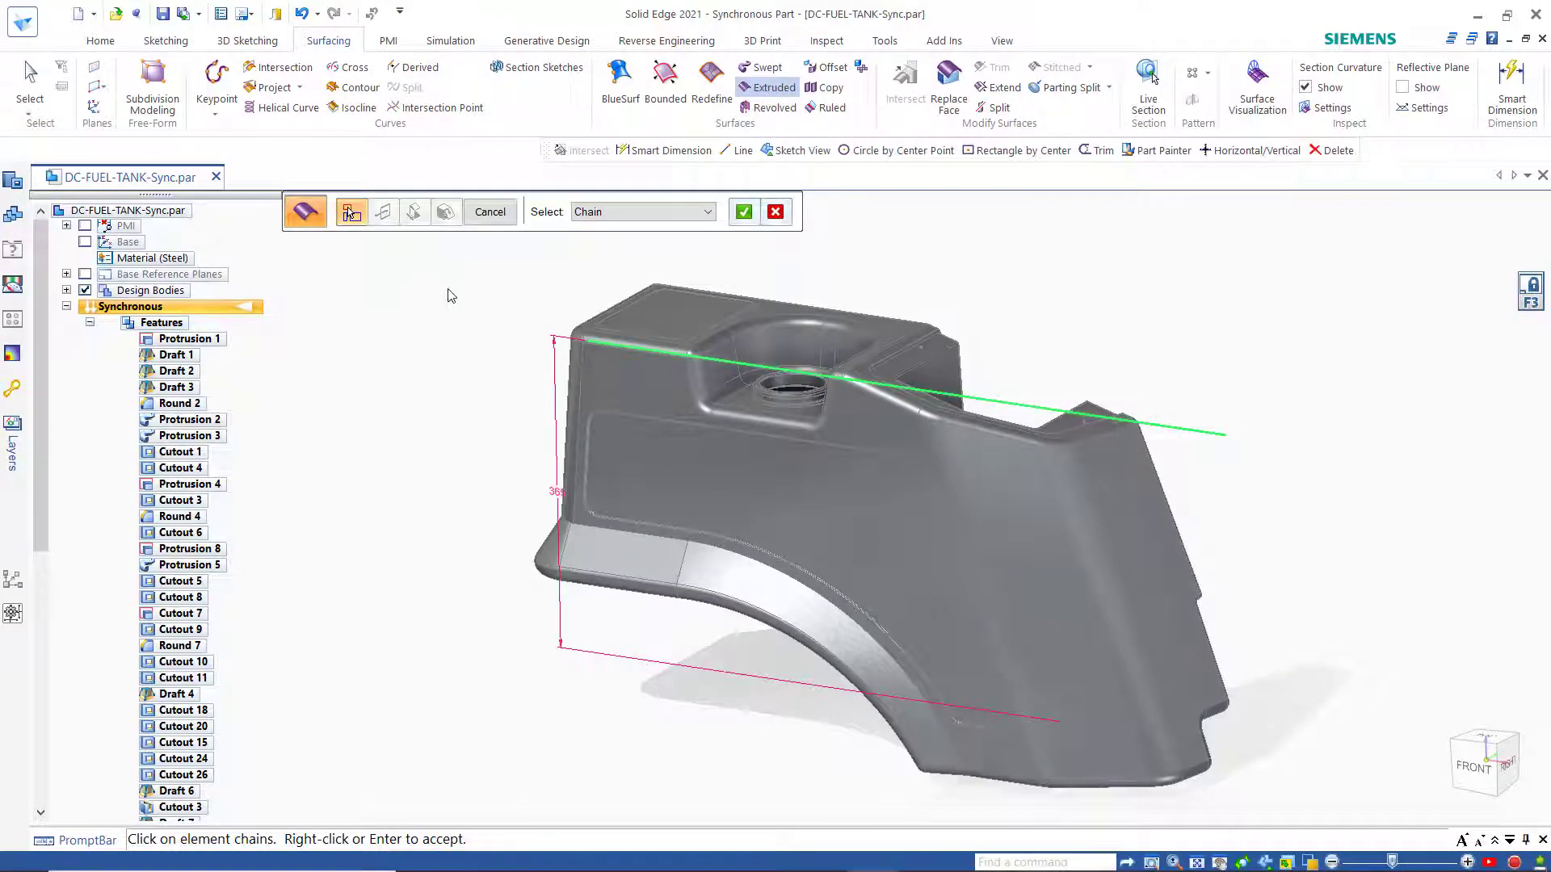
right_click(451, 295)
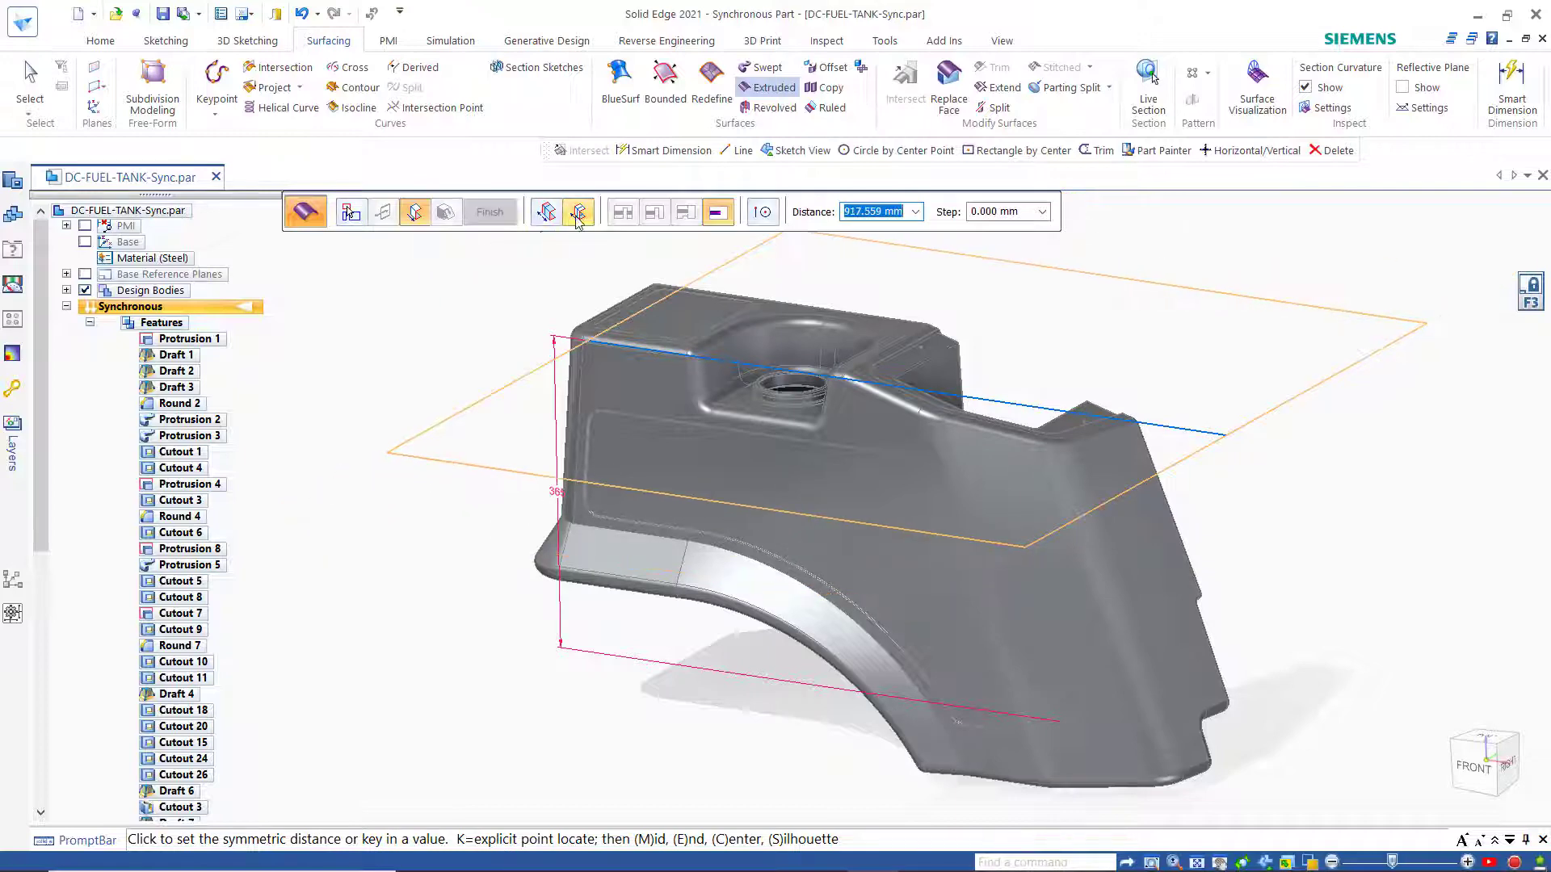
middle_drag(512, 426, 567, 460)
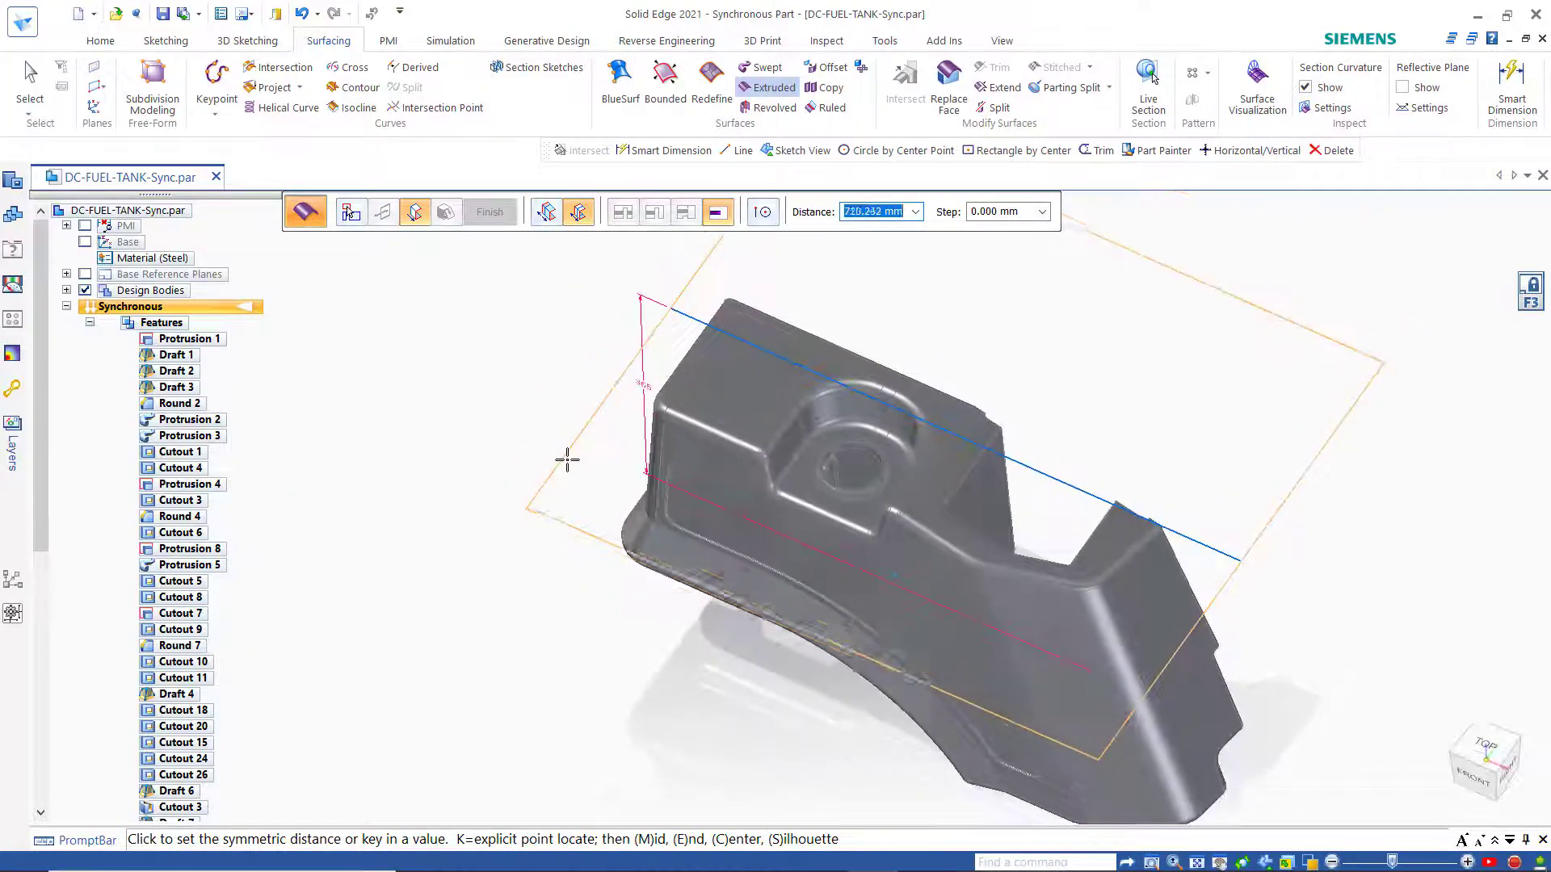
click(566, 460)
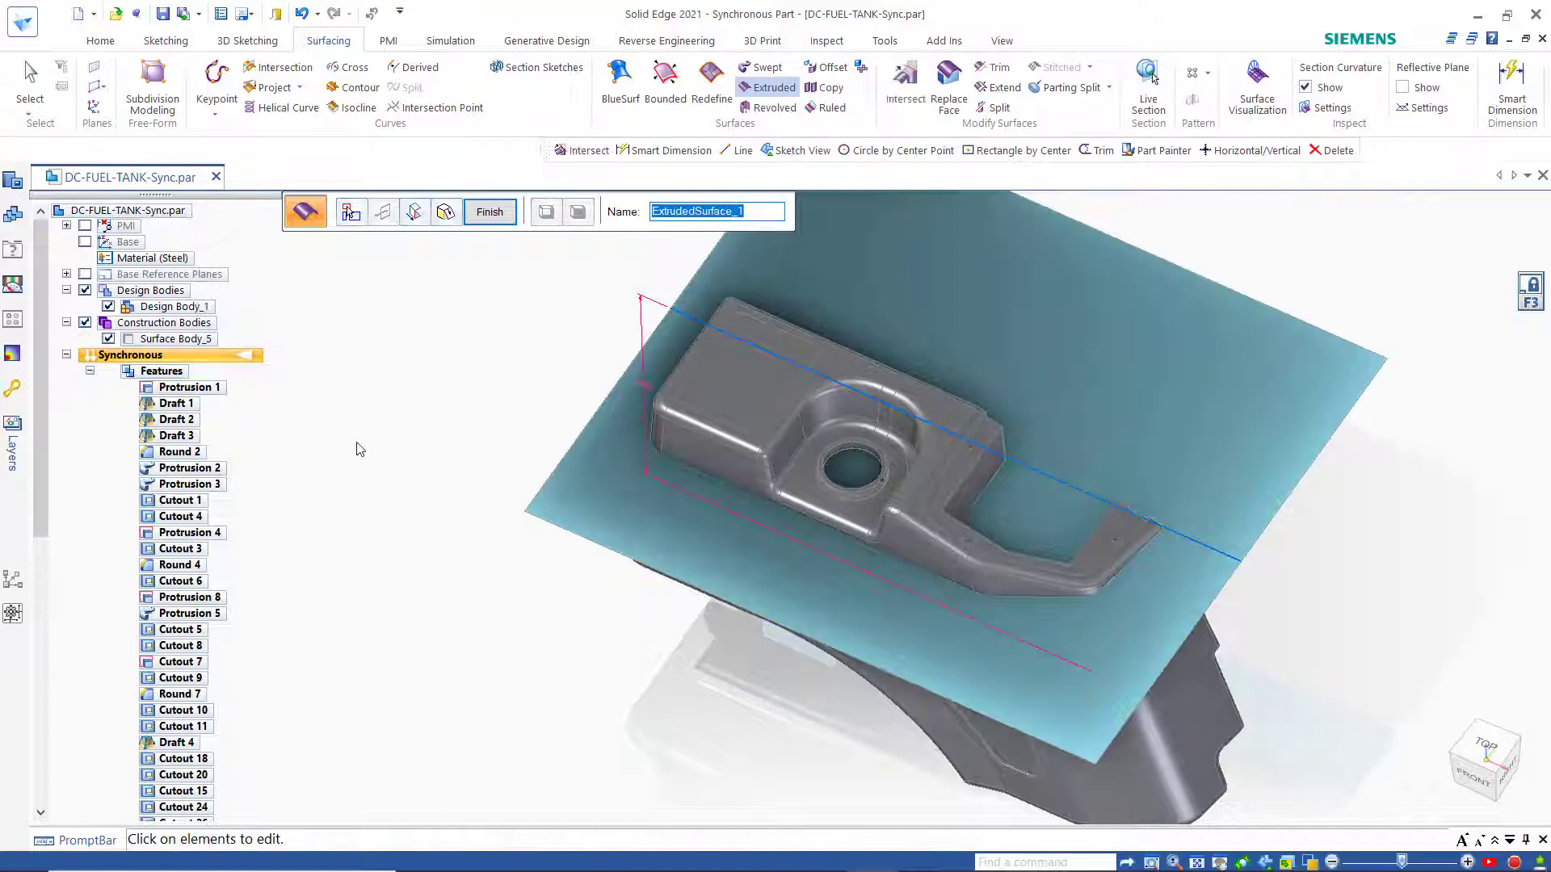
key(Return)
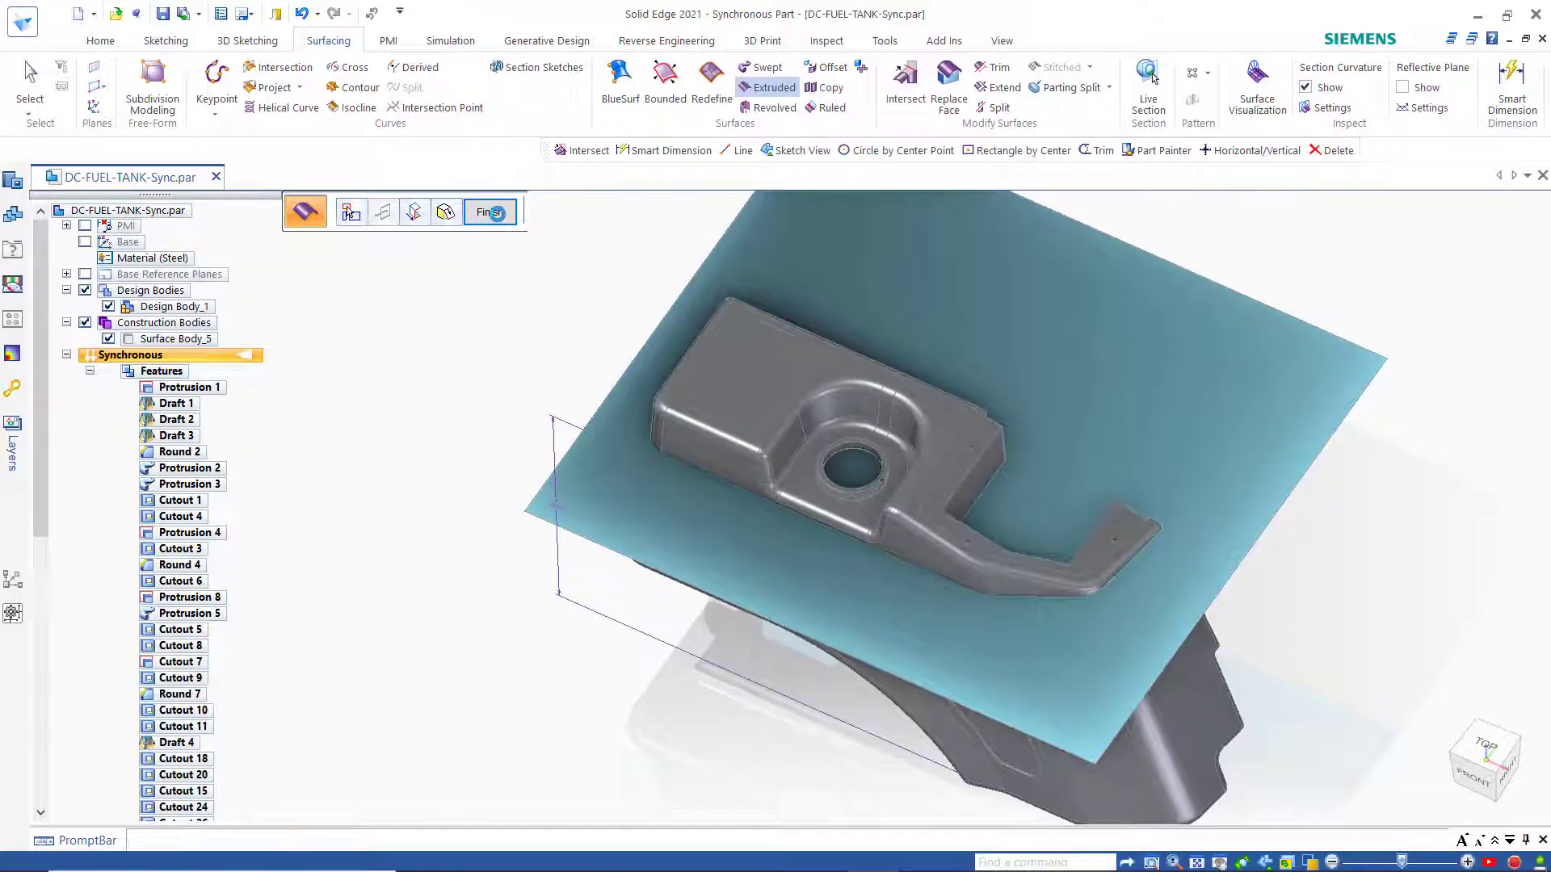
click(490, 213)
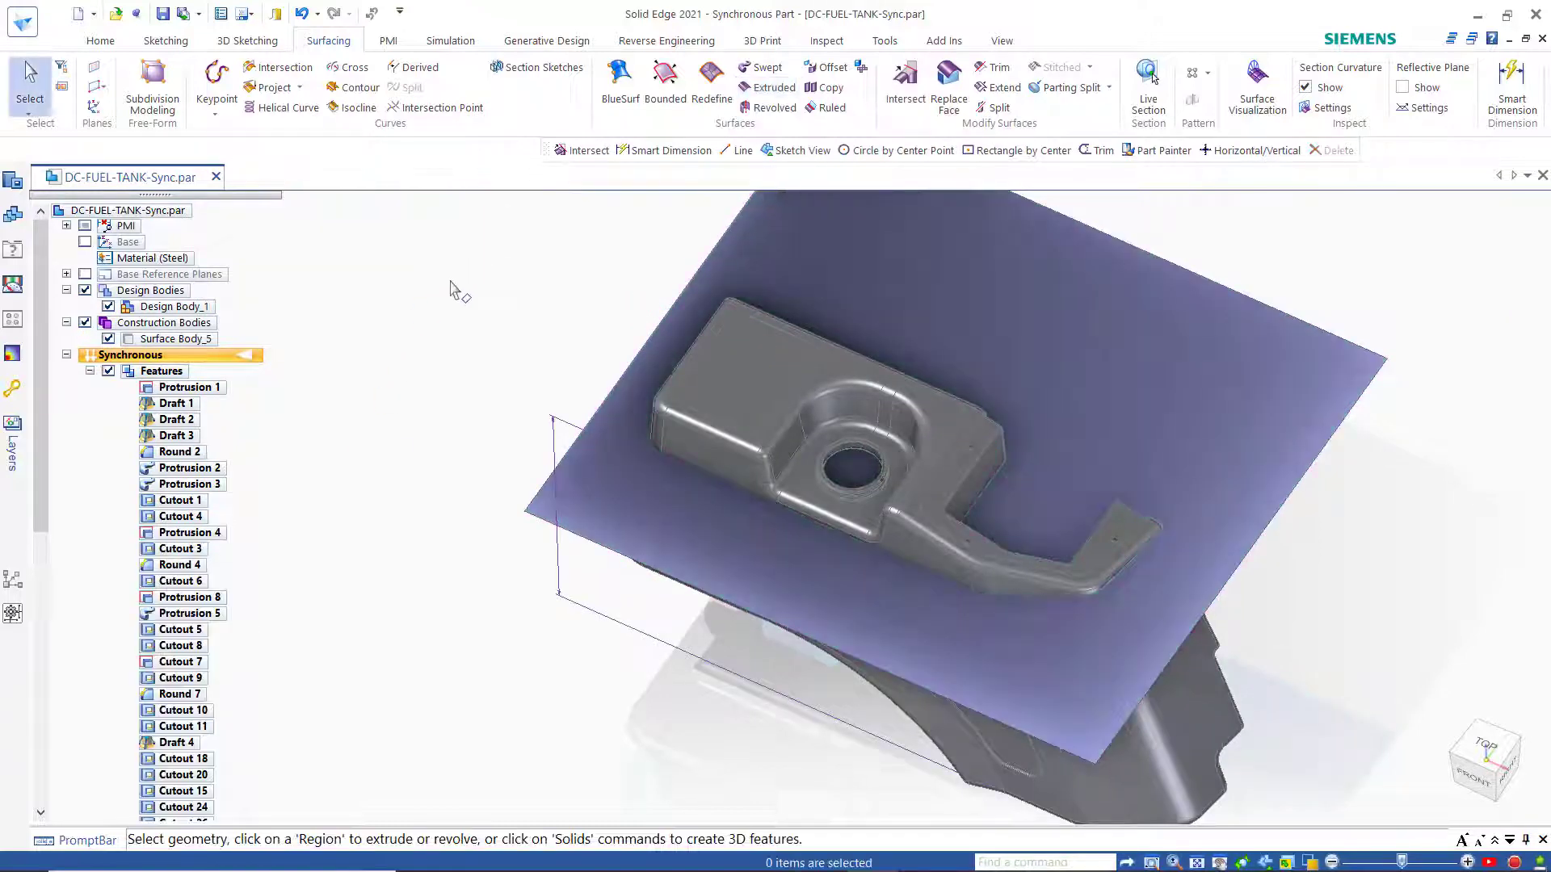
- Start an Intersect operation set to create design bodies, using the tank's solid body and the extruded surface
middle_drag(460, 293, 434, 310)
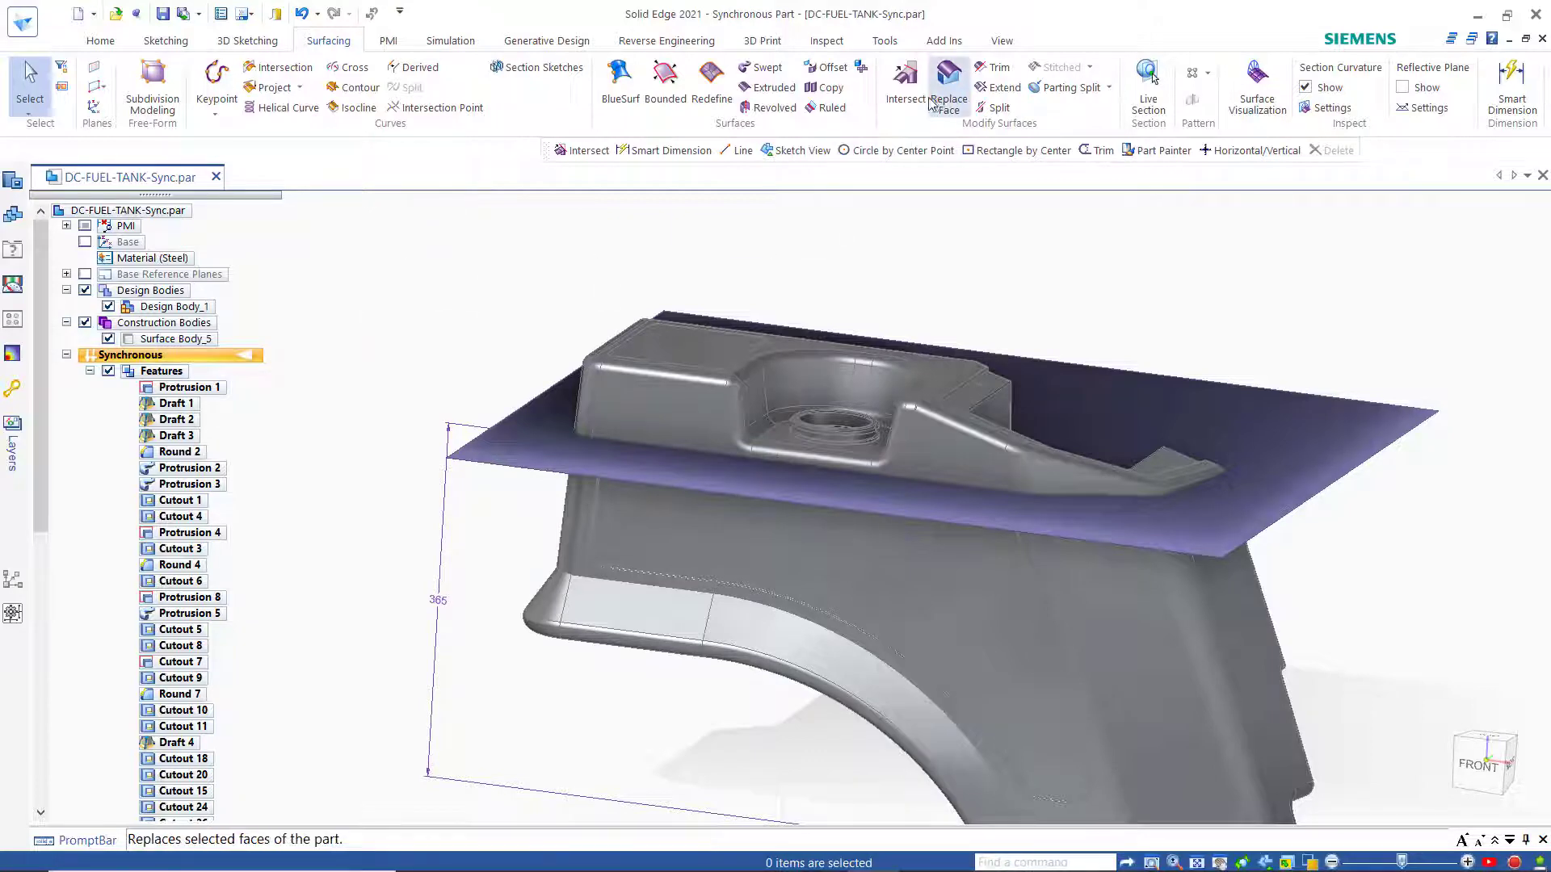
click(903, 104)
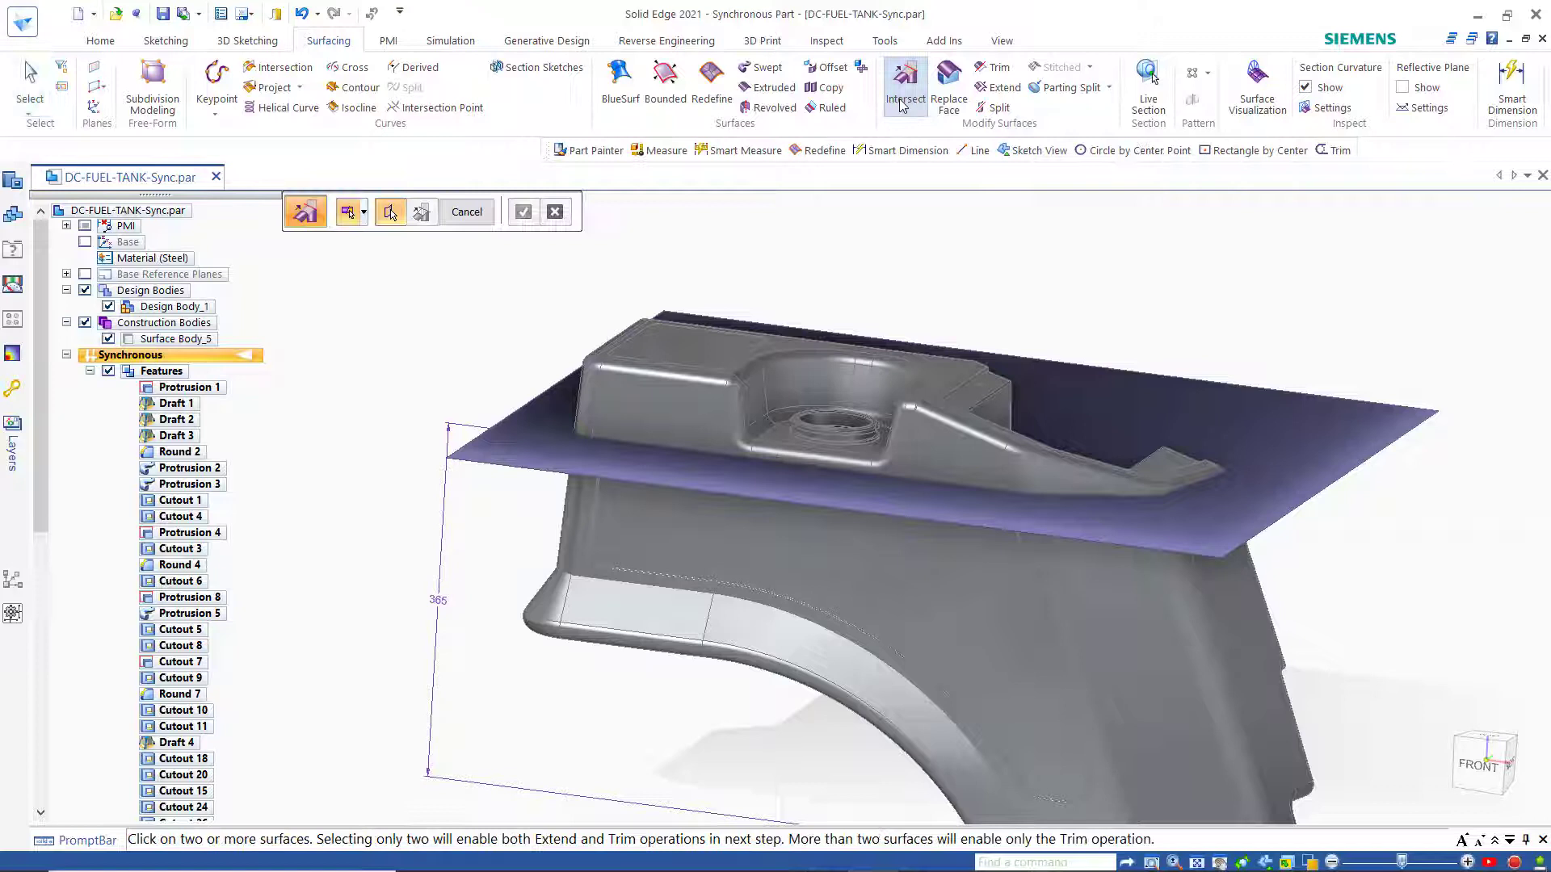
click(363, 212)
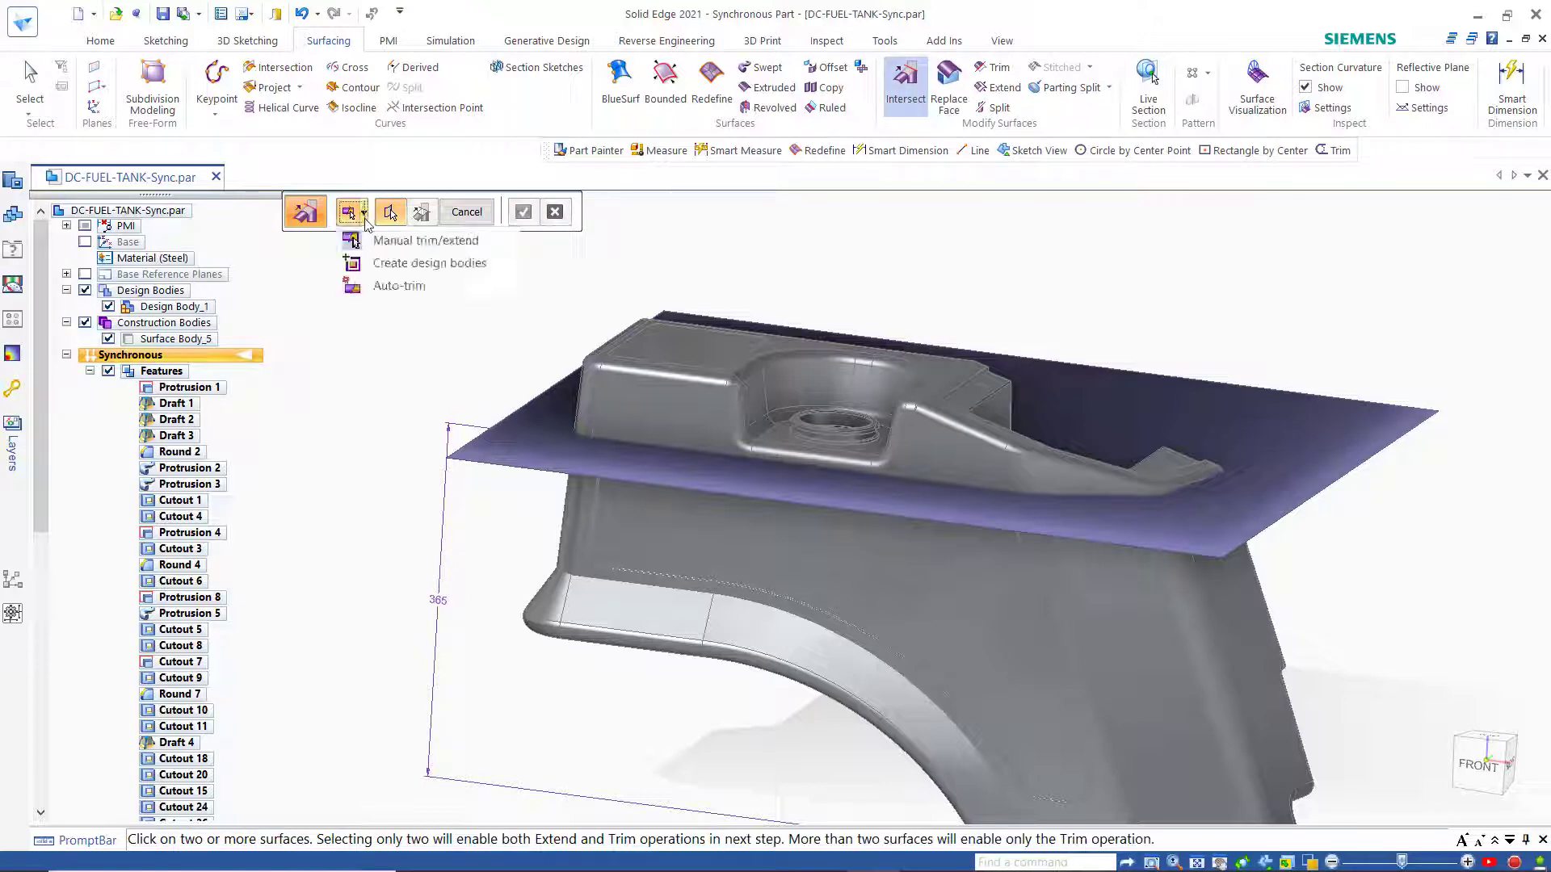
click(377, 272)
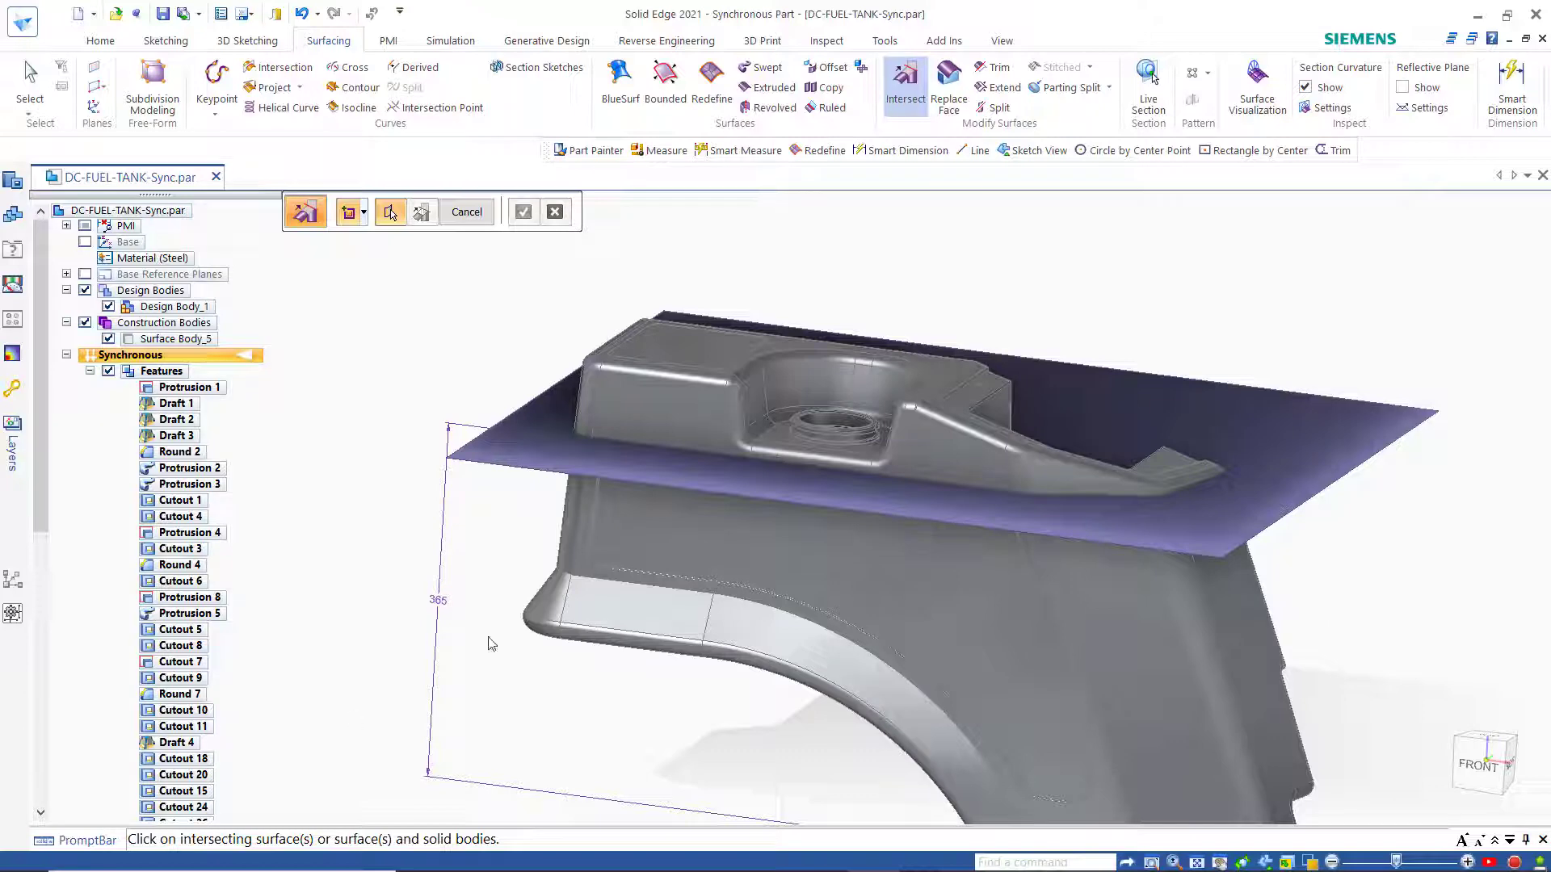
click(678, 570)
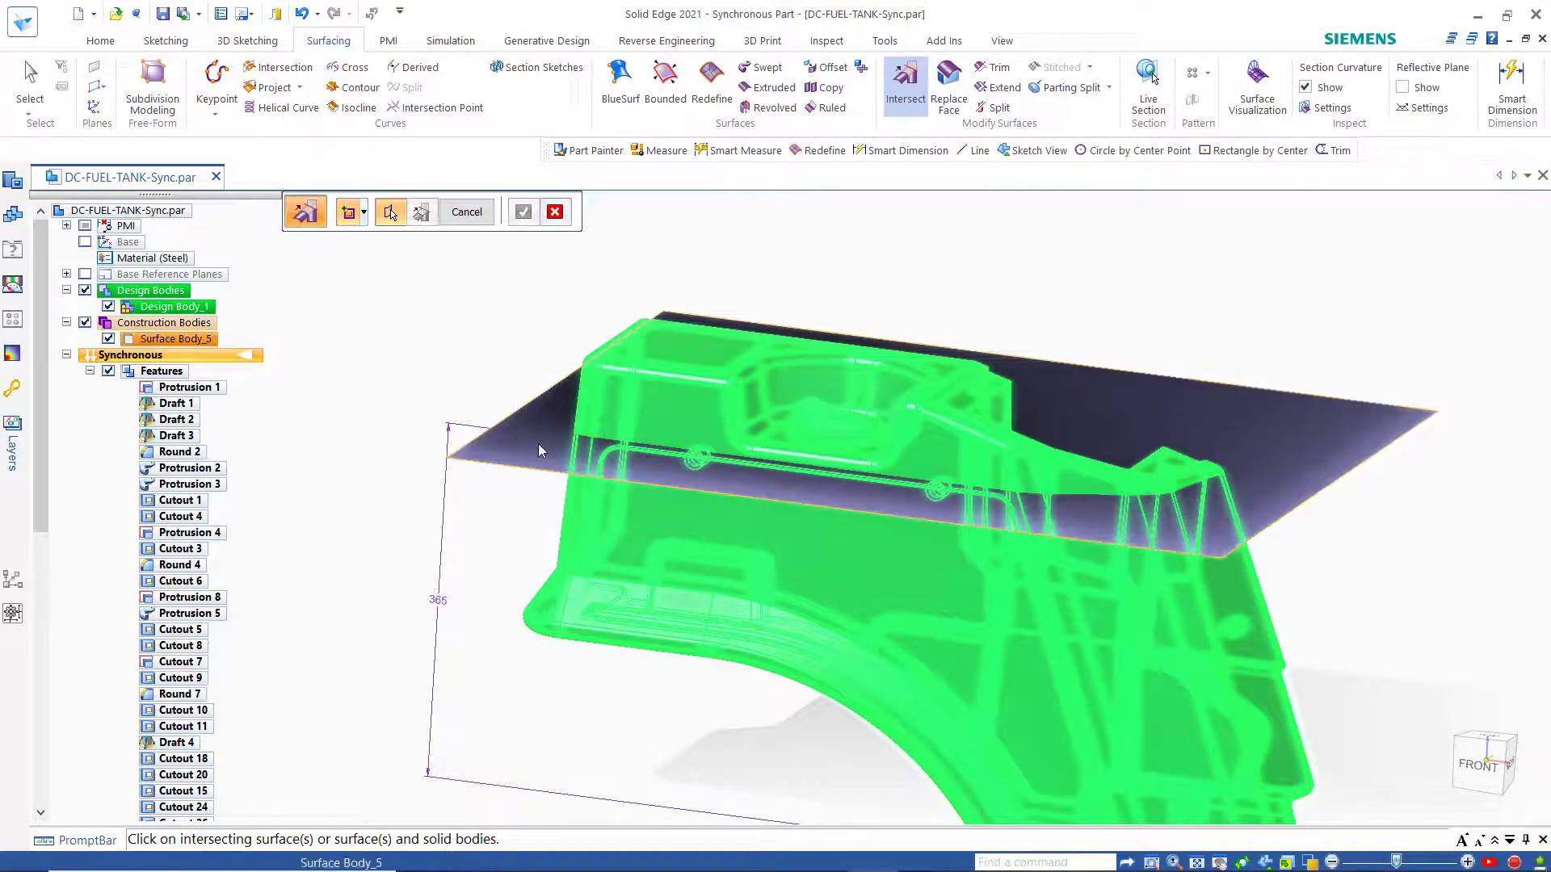
click(530, 443)
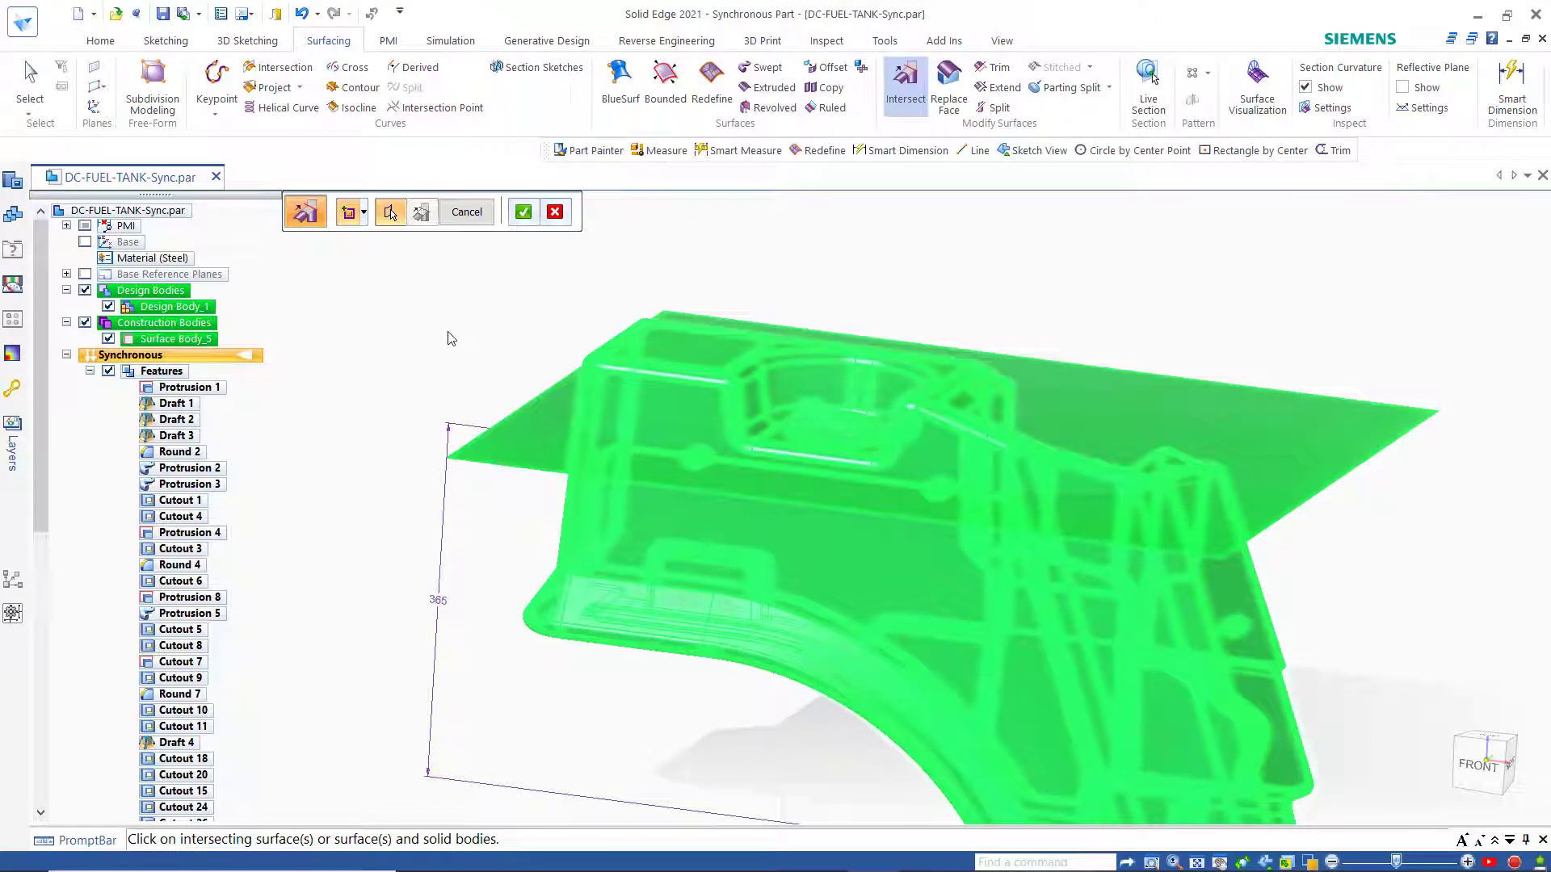
right_click(449, 334)
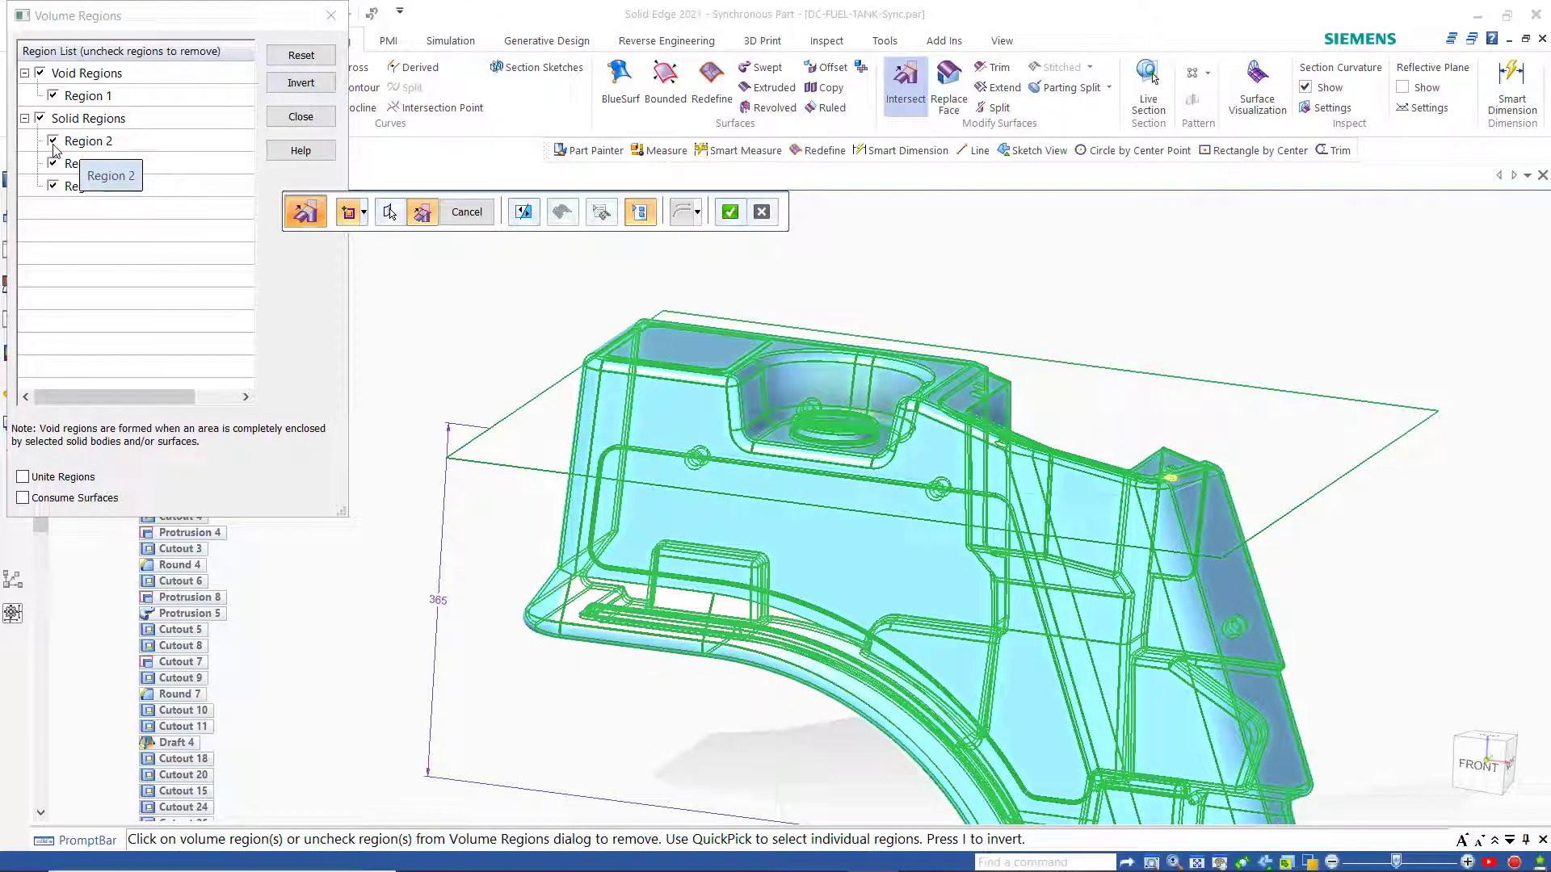
- Exclude solid Regions 2, 3 and 4, keep only void Region 1, and create the design body from it
click(54, 143)
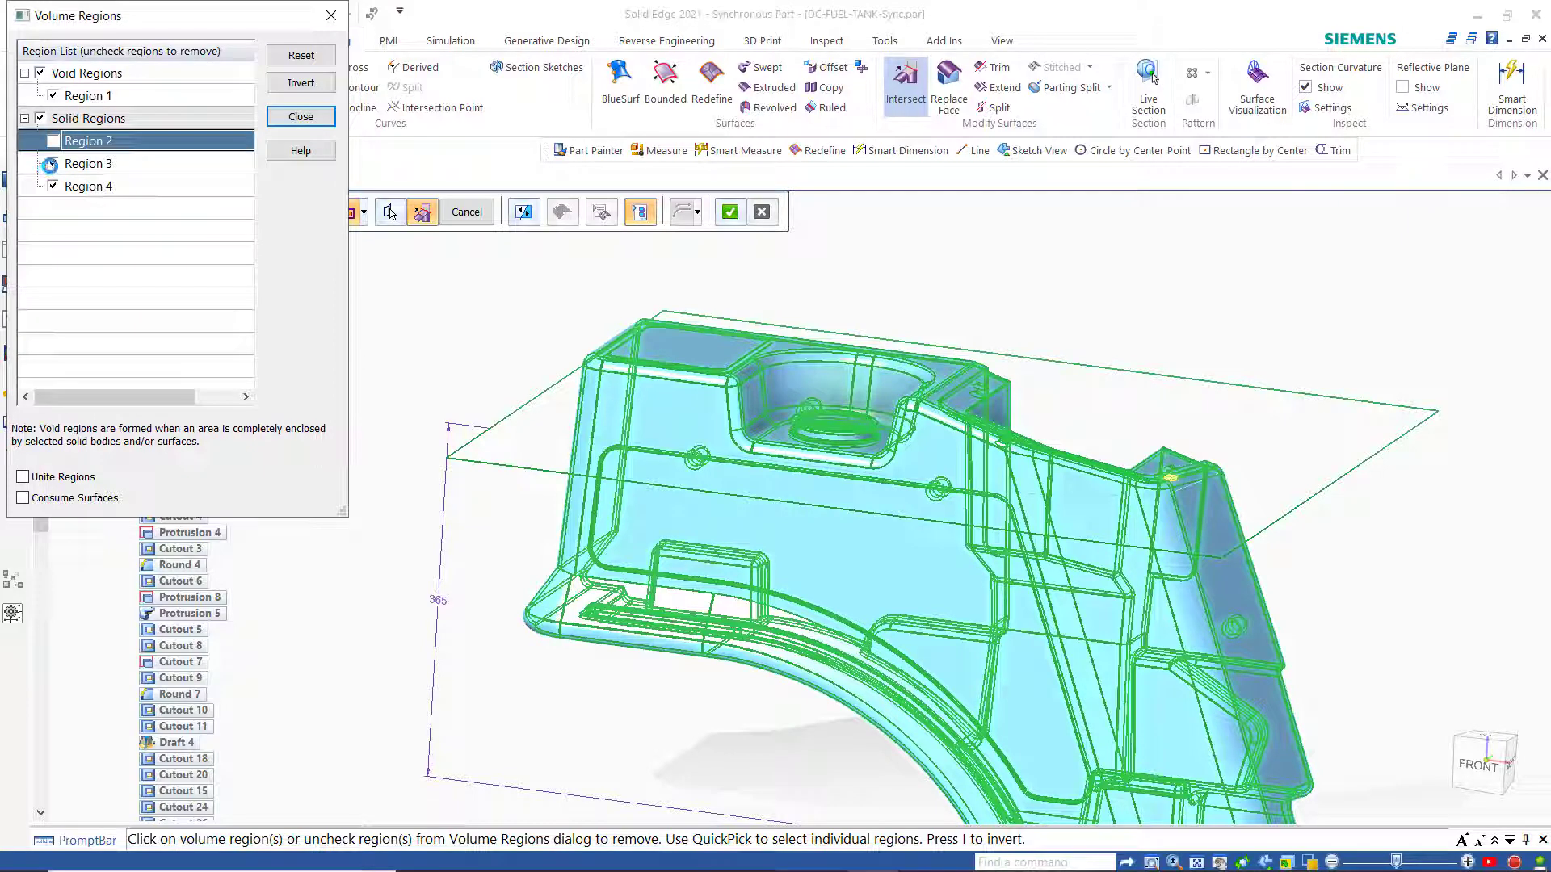
click(52, 164)
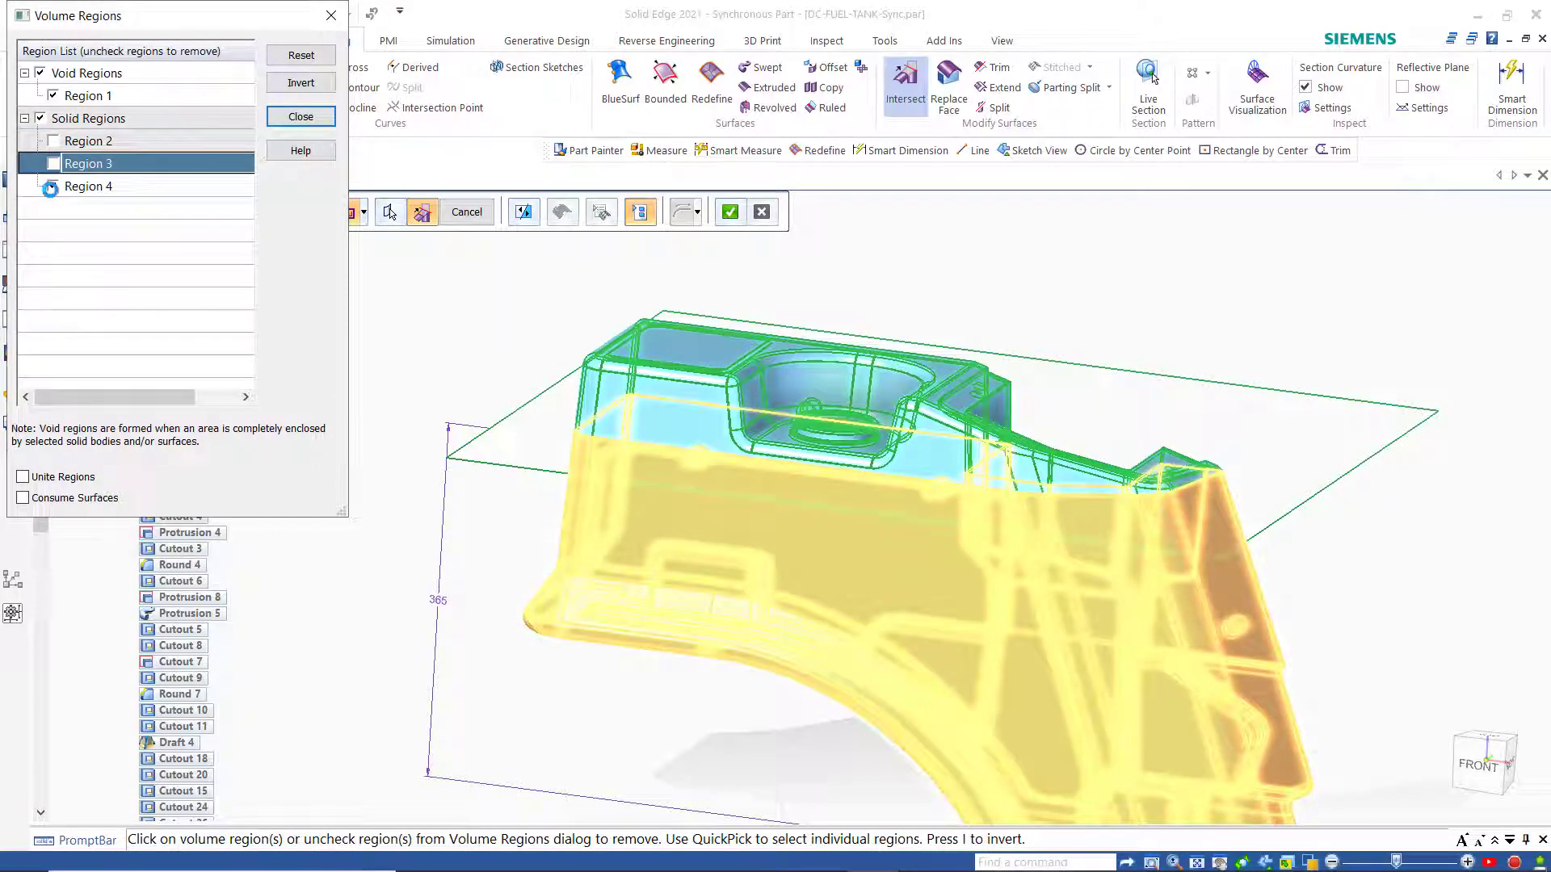
click(52, 187)
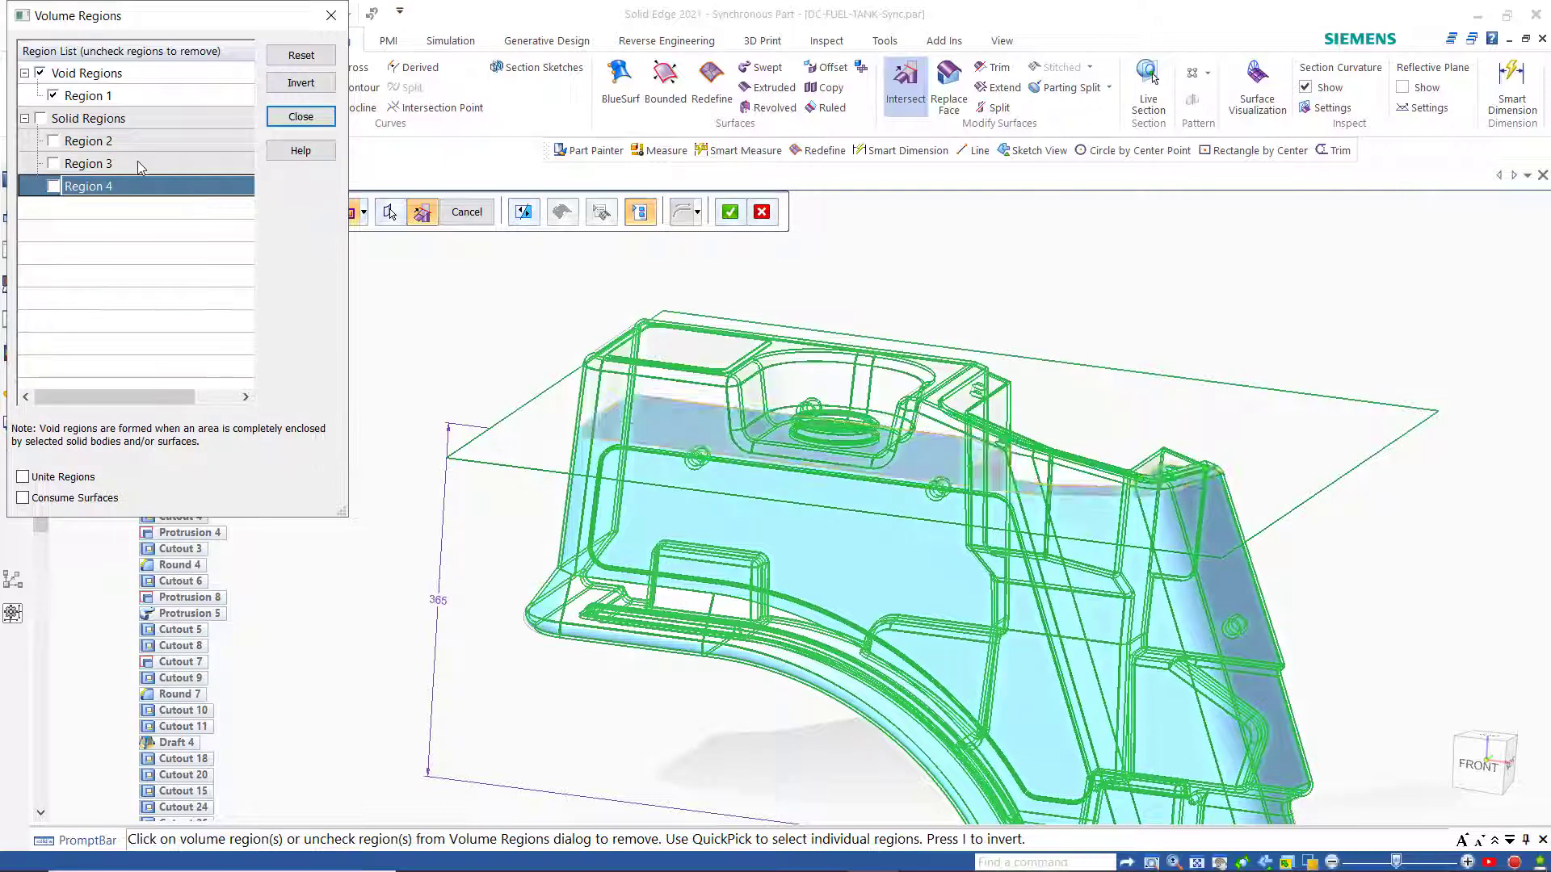
click(296, 118)
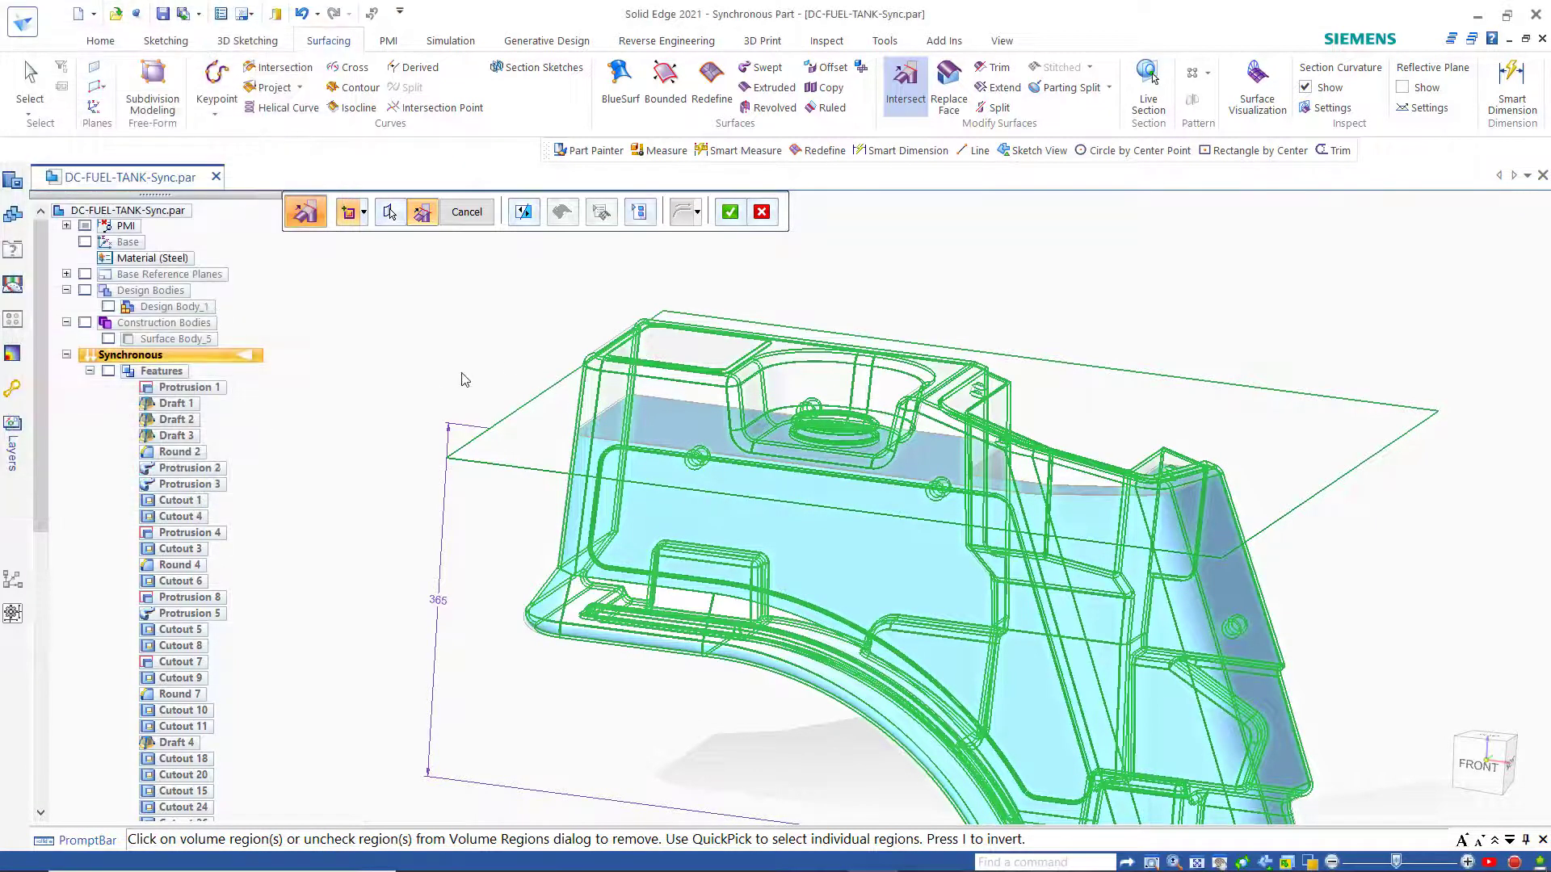
click(731, 213)
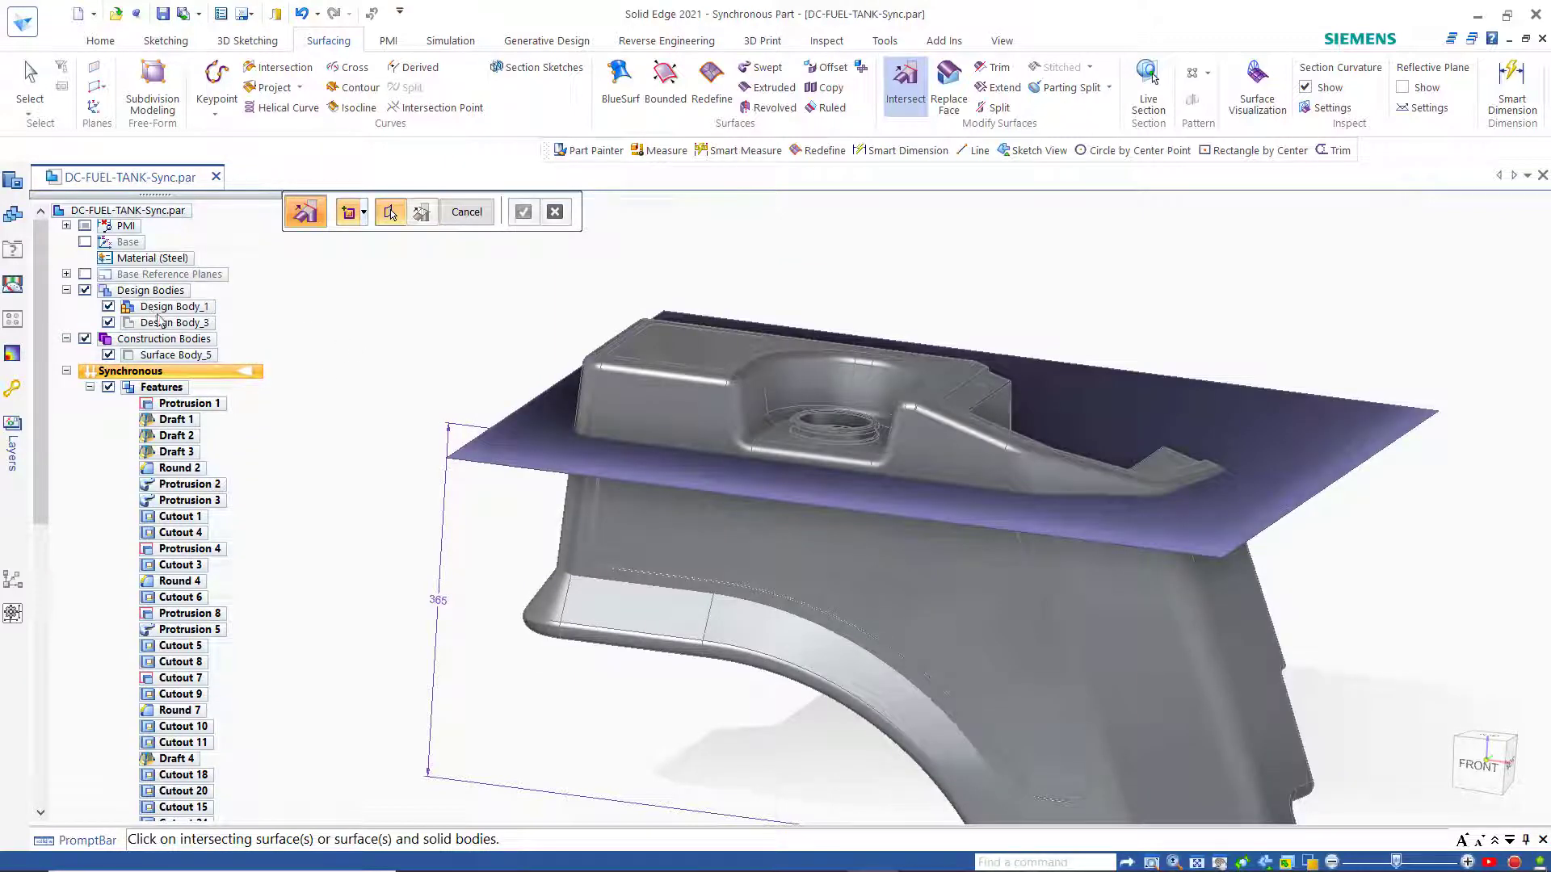
- Hide the extruded surface and the PMI dimension, highlight the newly created internal body, and end the Intersect operation
click(108, 355)
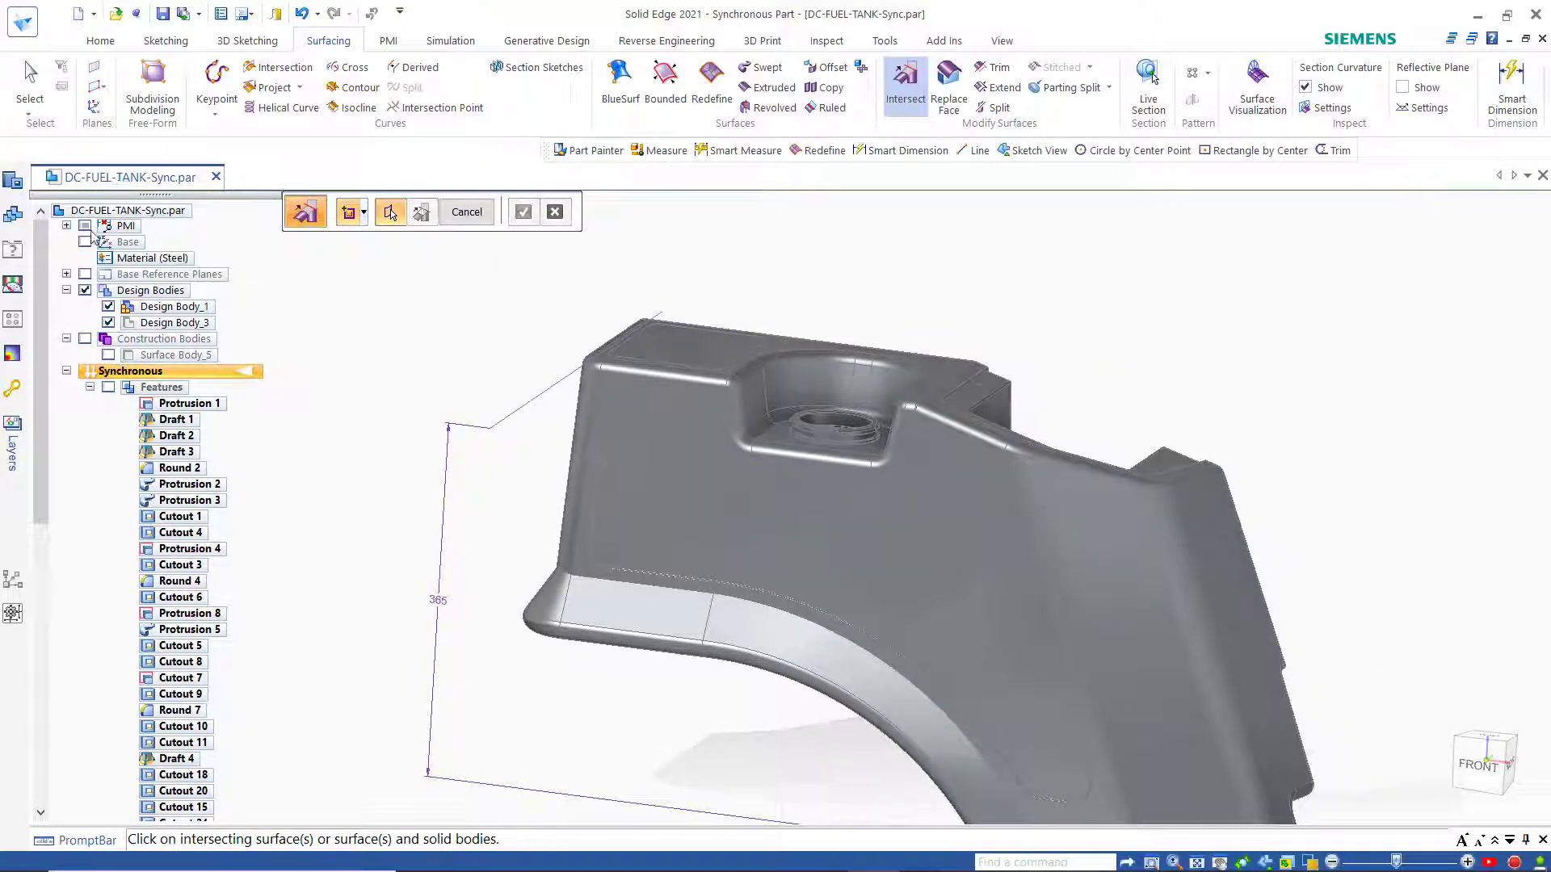
click(177, 323)
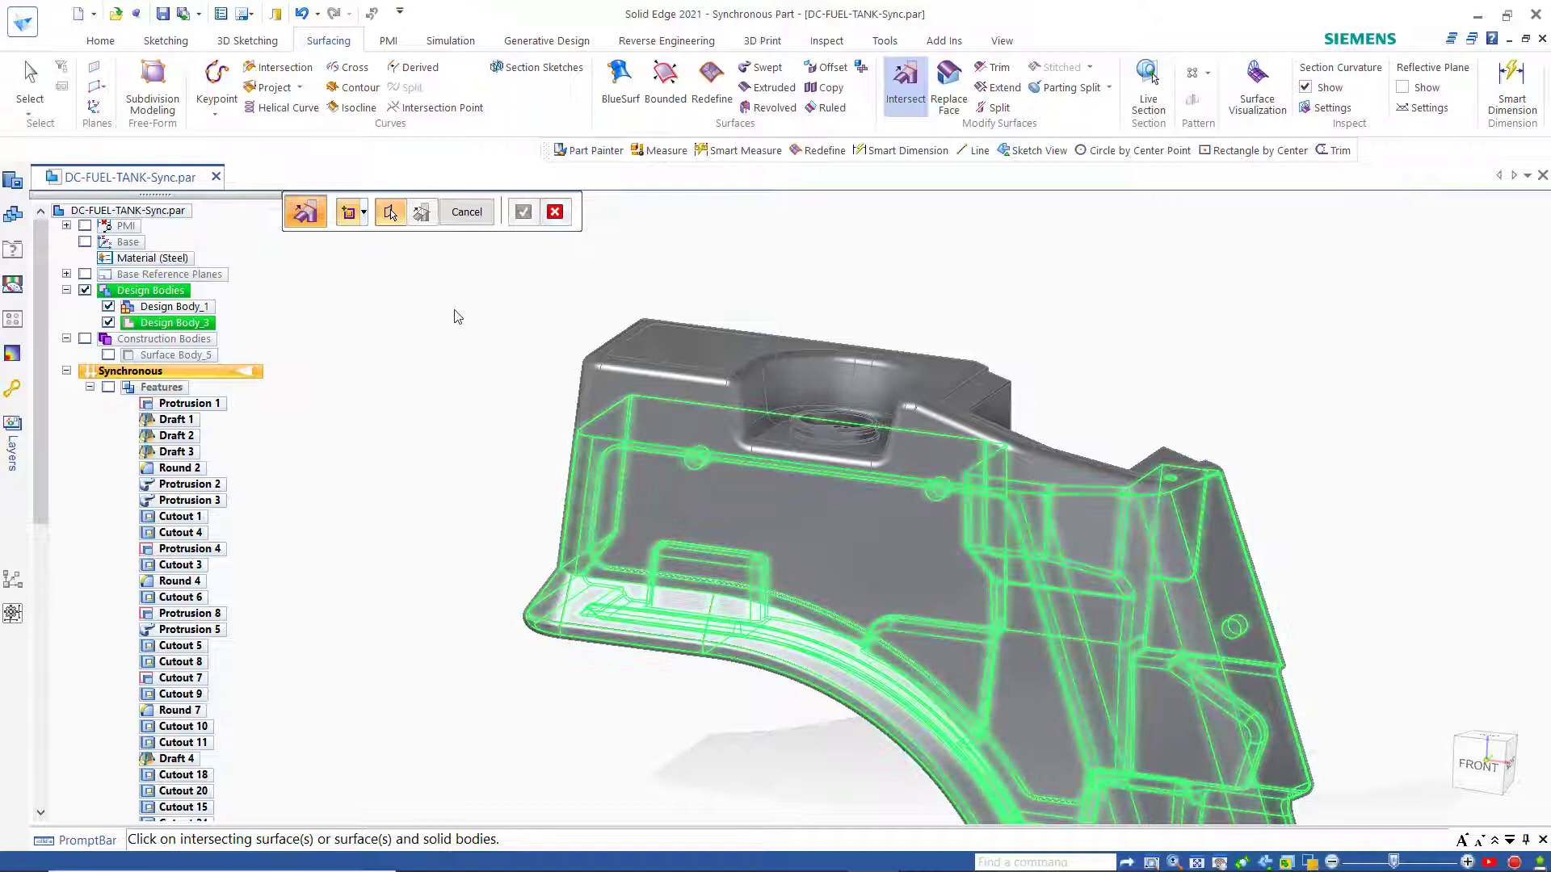
click(469, 218)
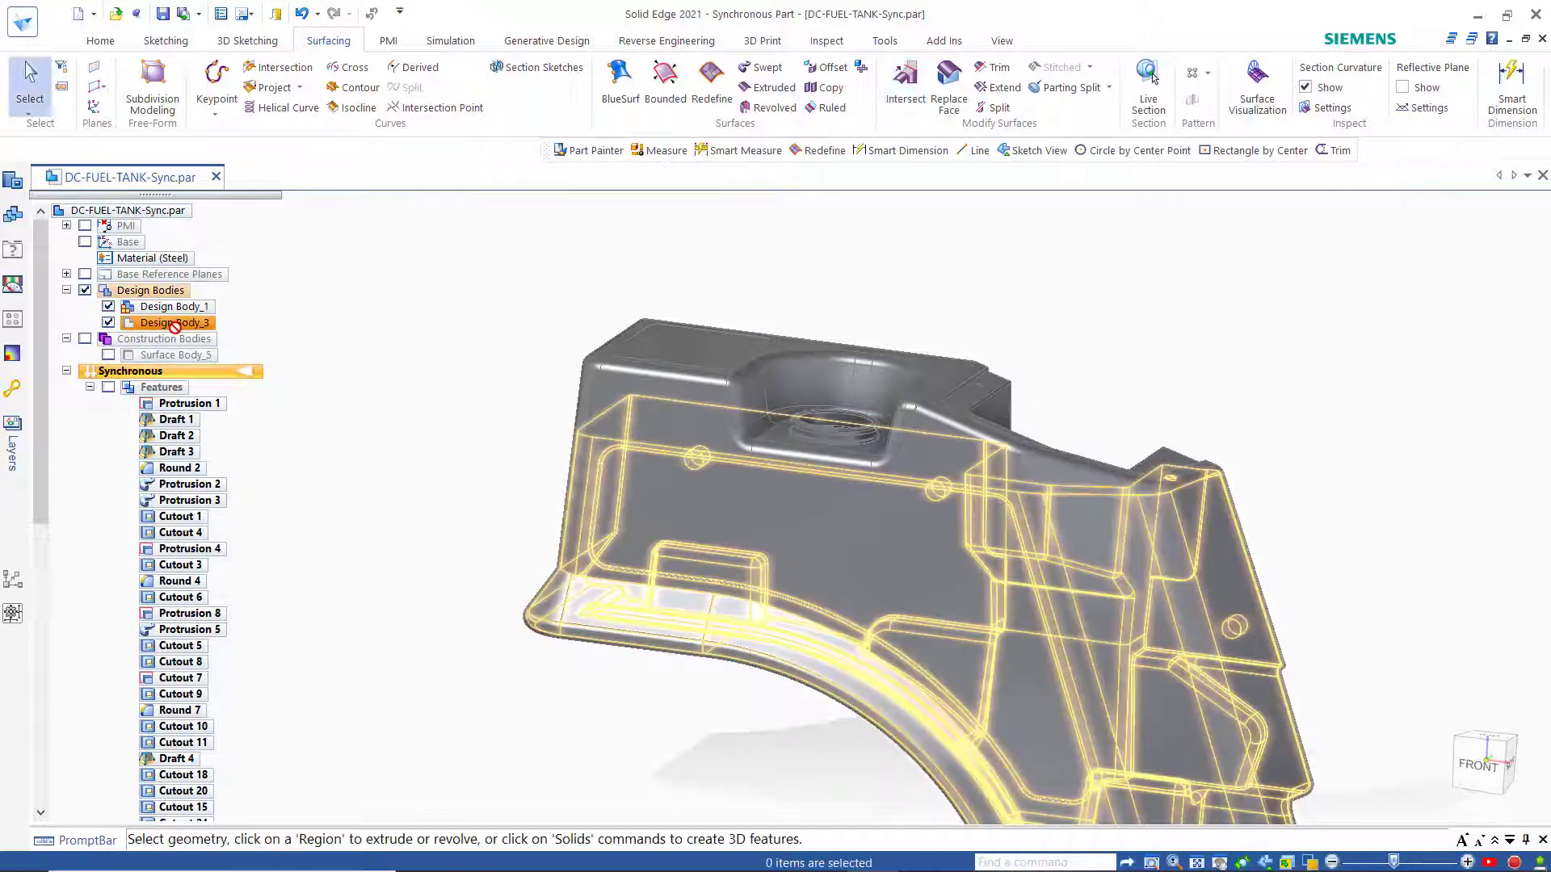
- Activate the newly created internal volume body and hide the original tank body
double_click(176, 327)
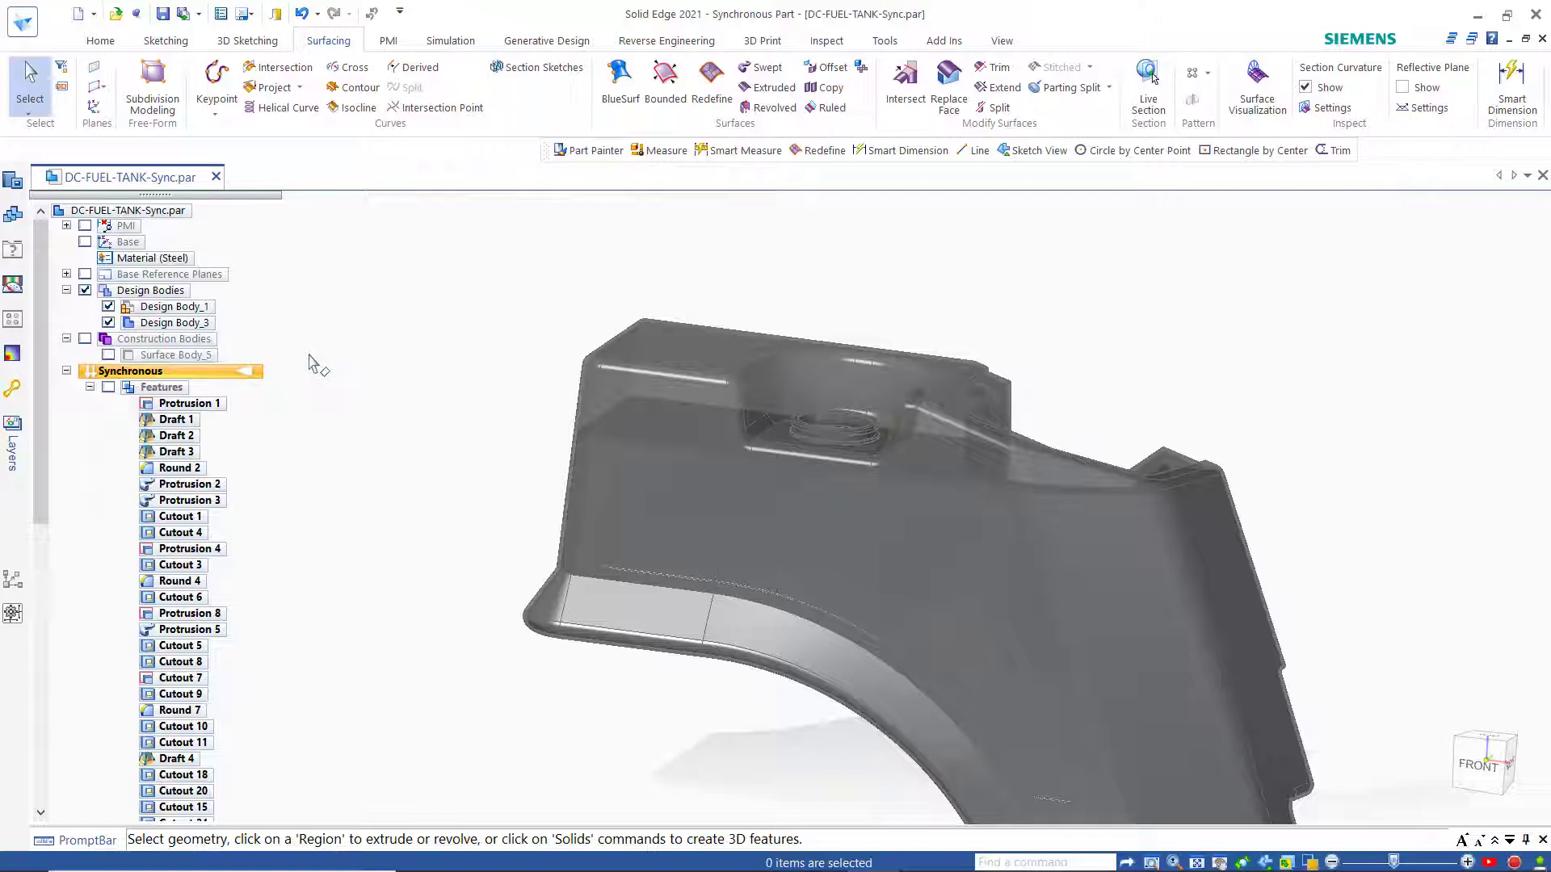
middle_drag(314, 364, 388, 322)
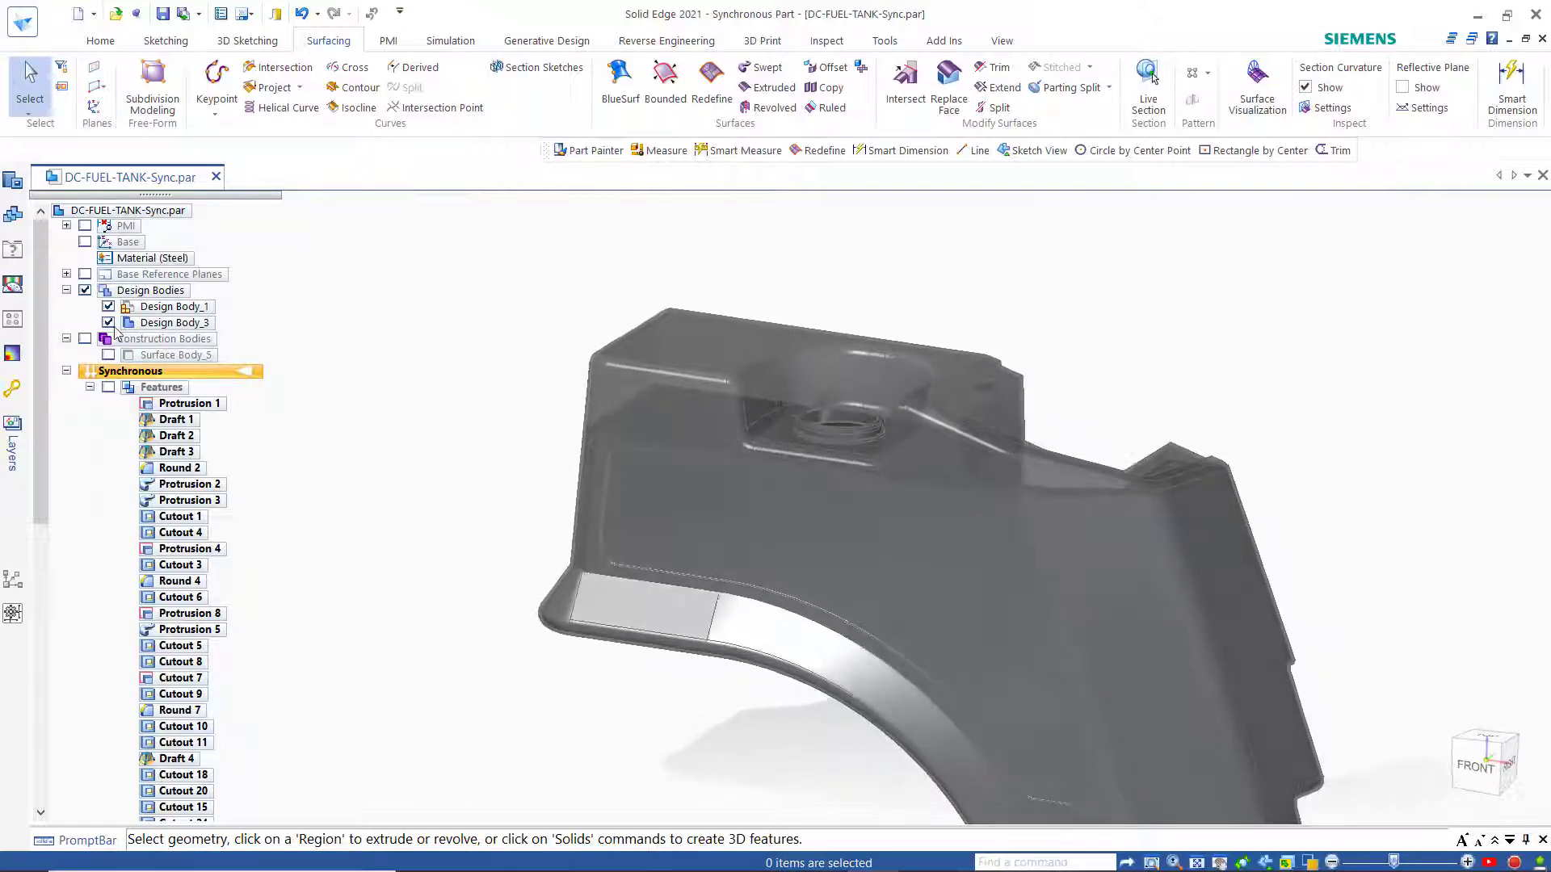
click(109, 307)
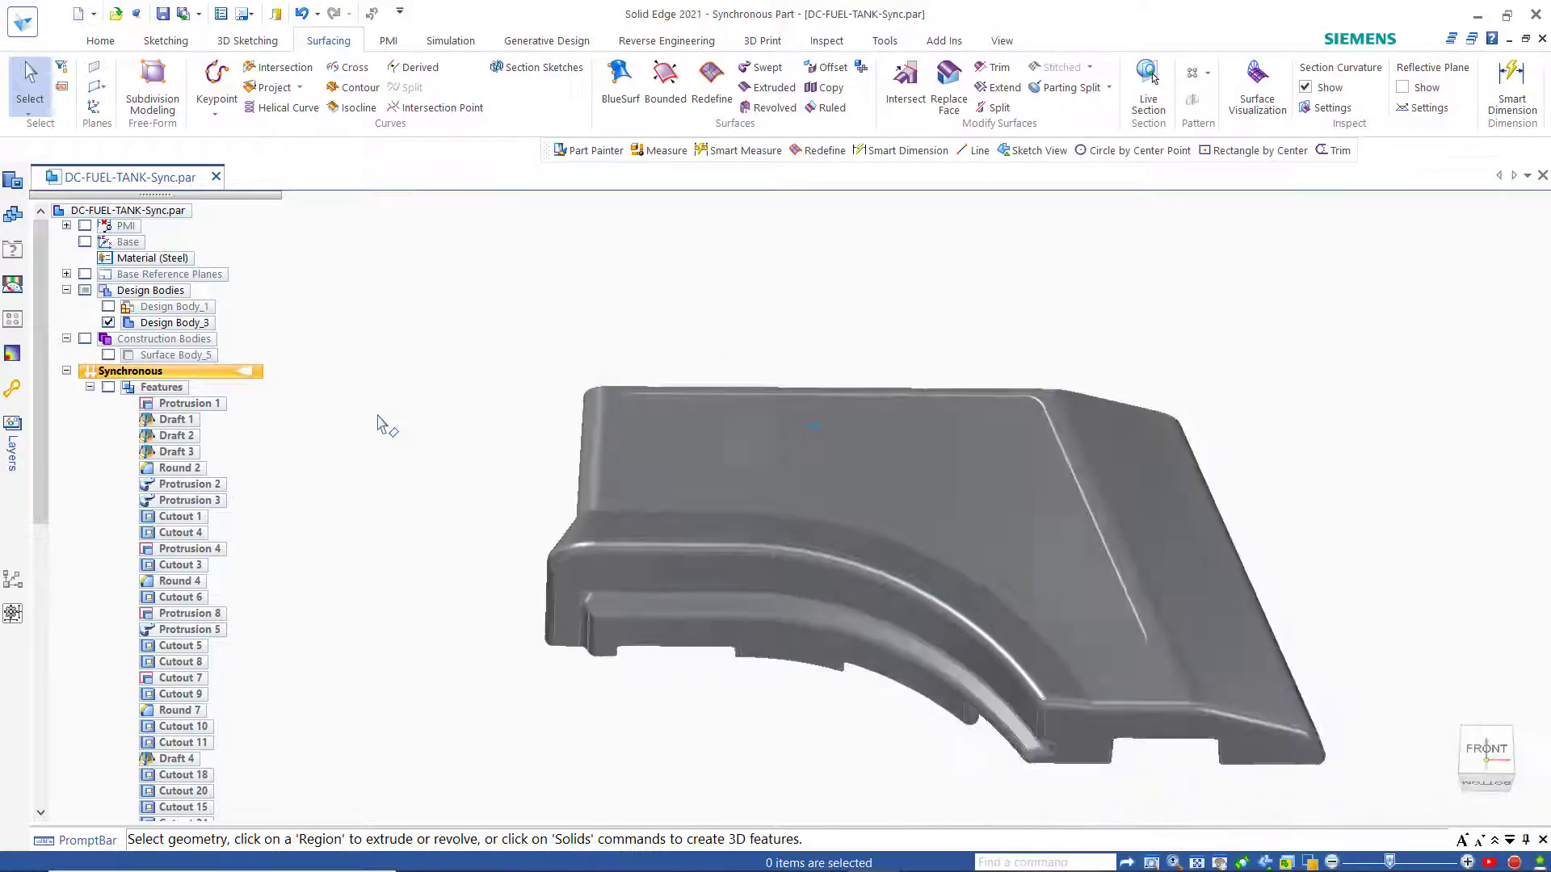
- Paint the whole internal volume body with the Yellow style using Part Painter
click(1002, 40)
click(711, 108)
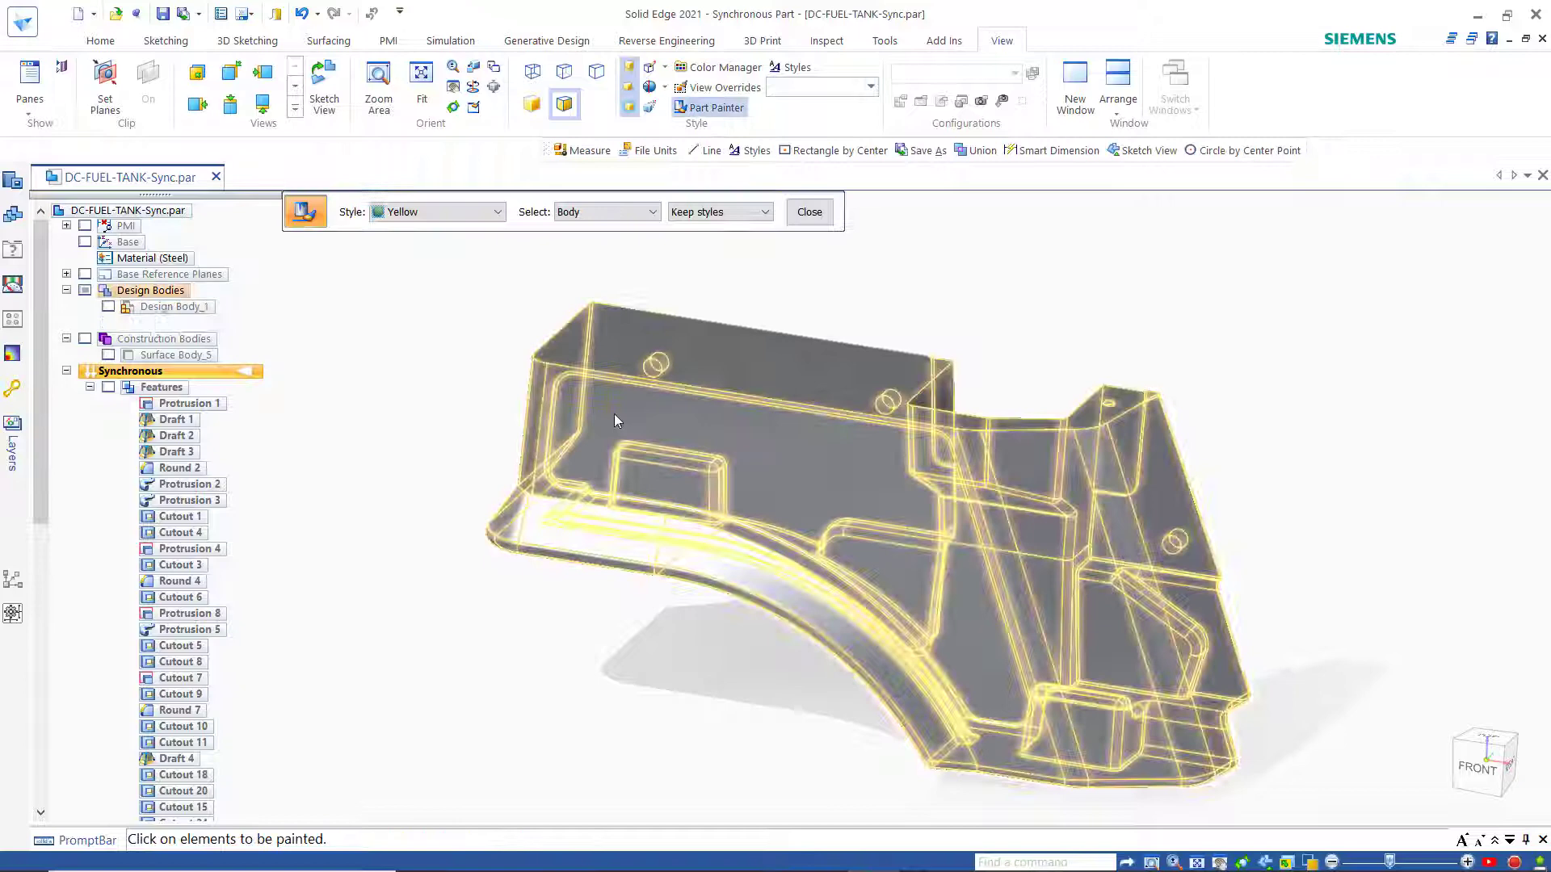
click(617, 414)
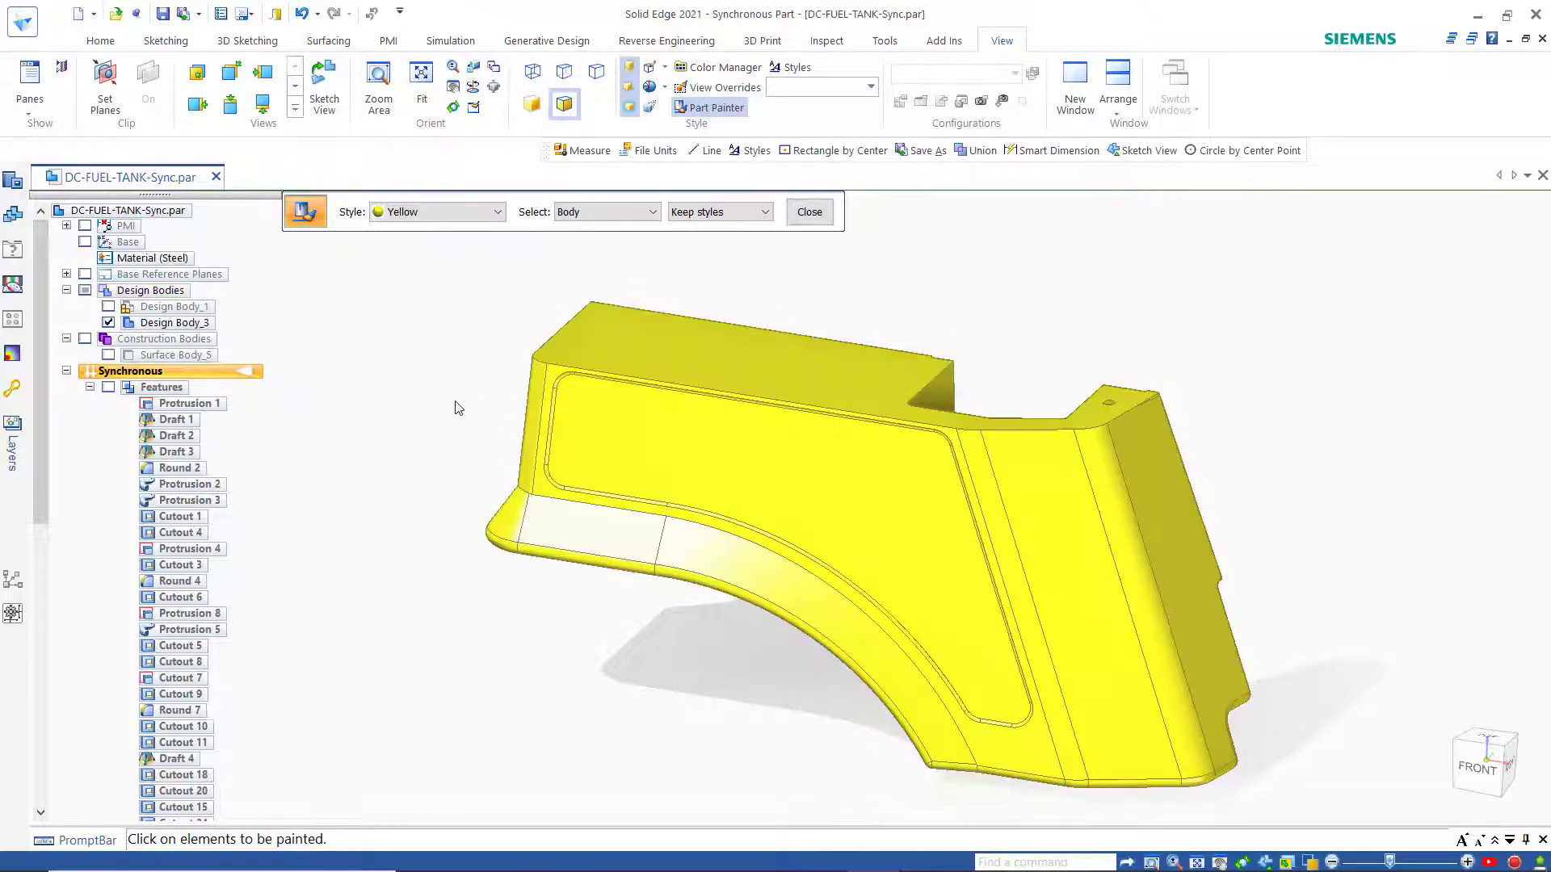
click(810, 212)
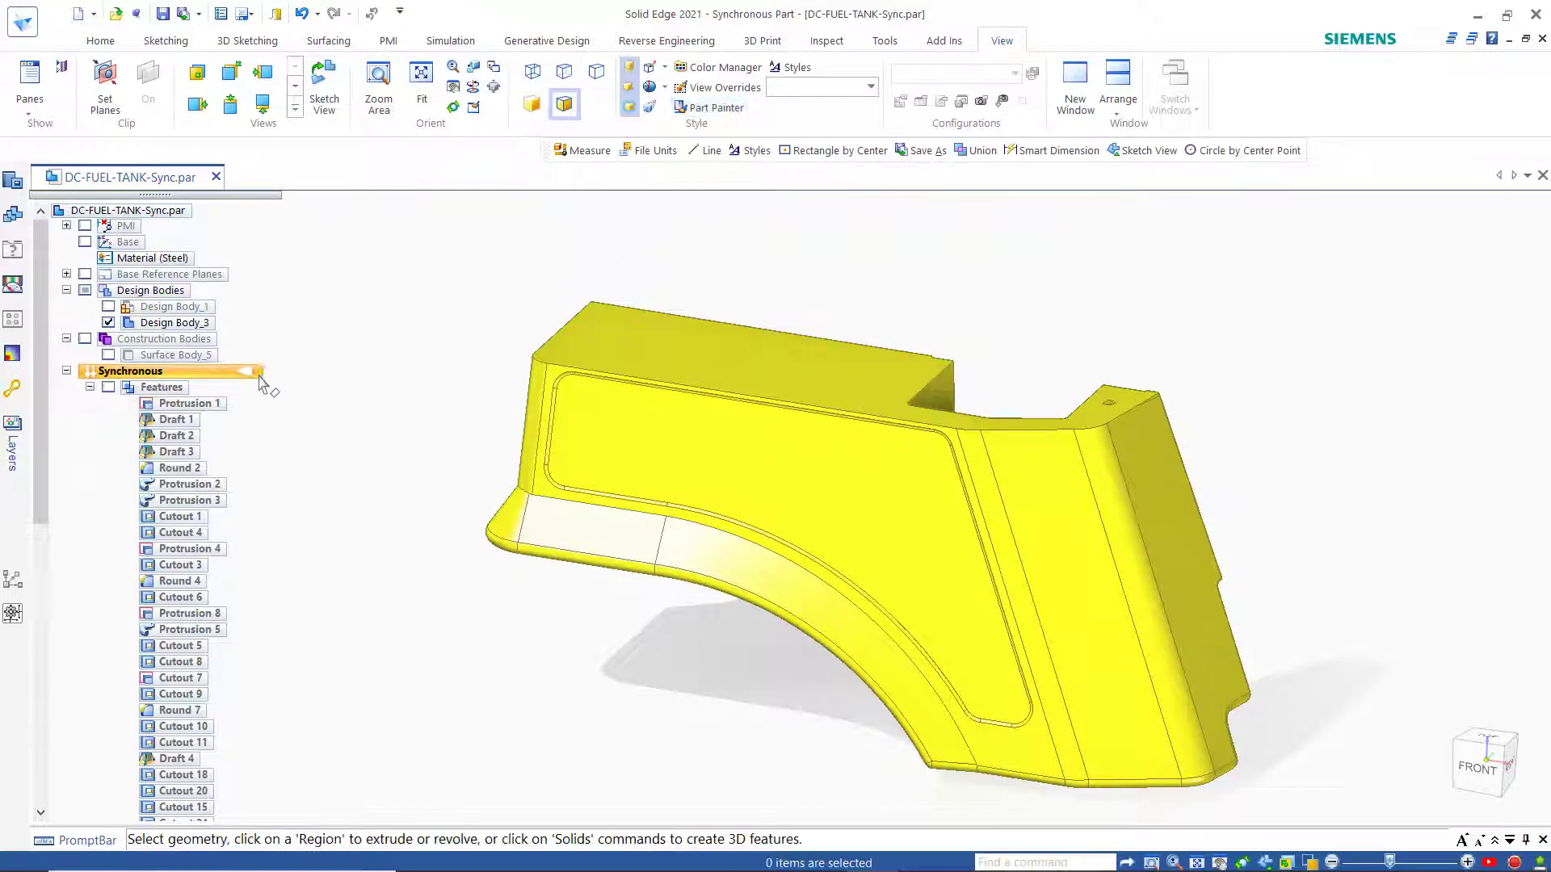
- Show the tank body around the yellow volume, examine how the volume sits inside it, and hide the tank body again
click(108, 307)
middle_drag(312, 467, 336, 526)
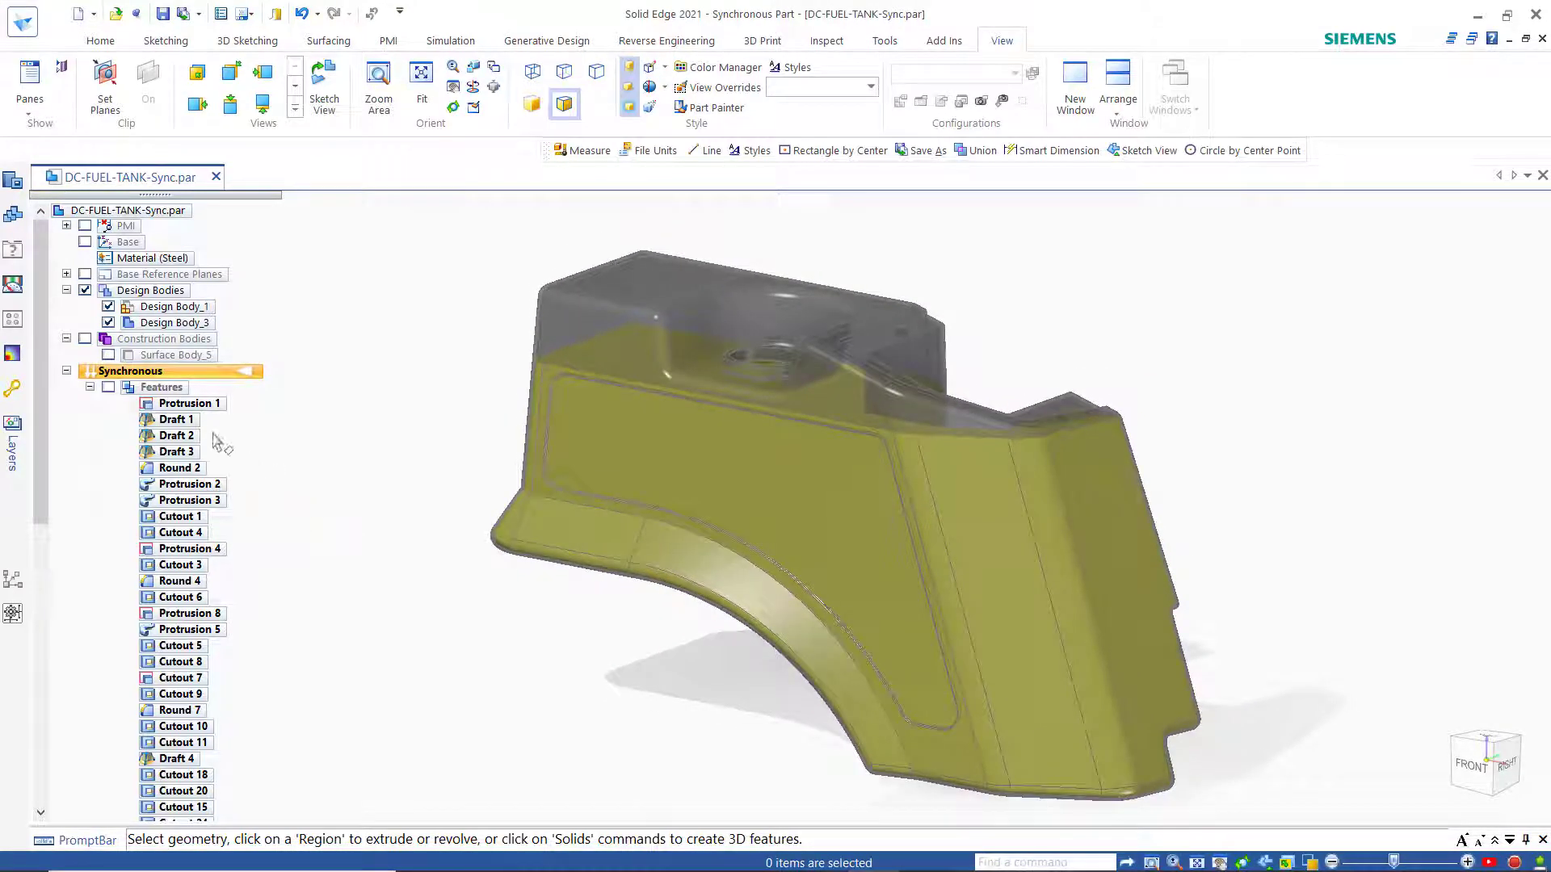
click(108, 307)
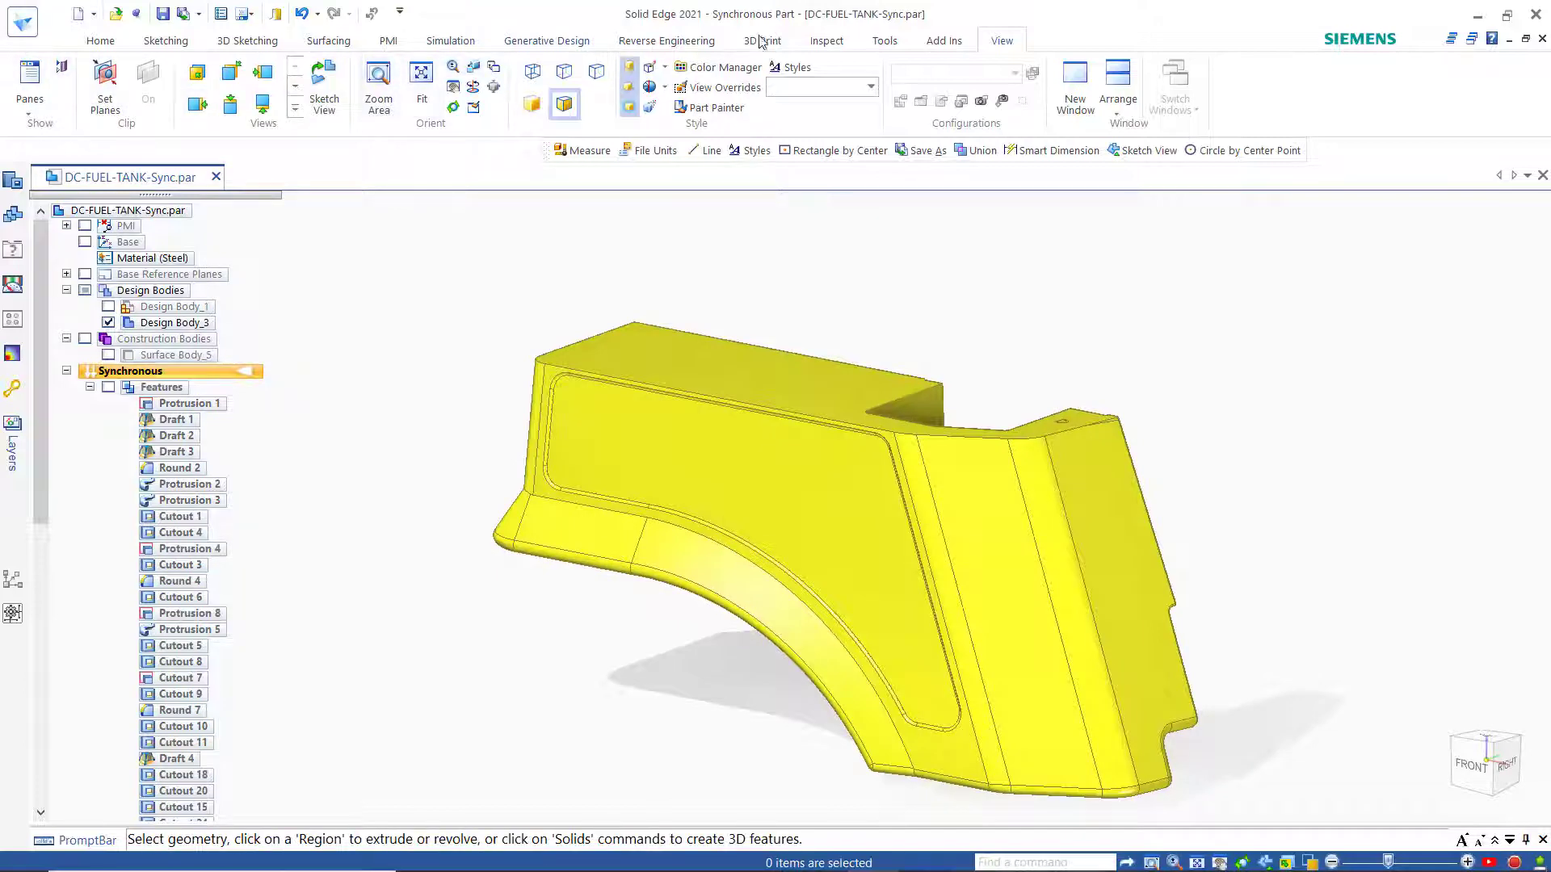
- Set the document's derived volume unit to litres (L) in the file units
click(22, 22)
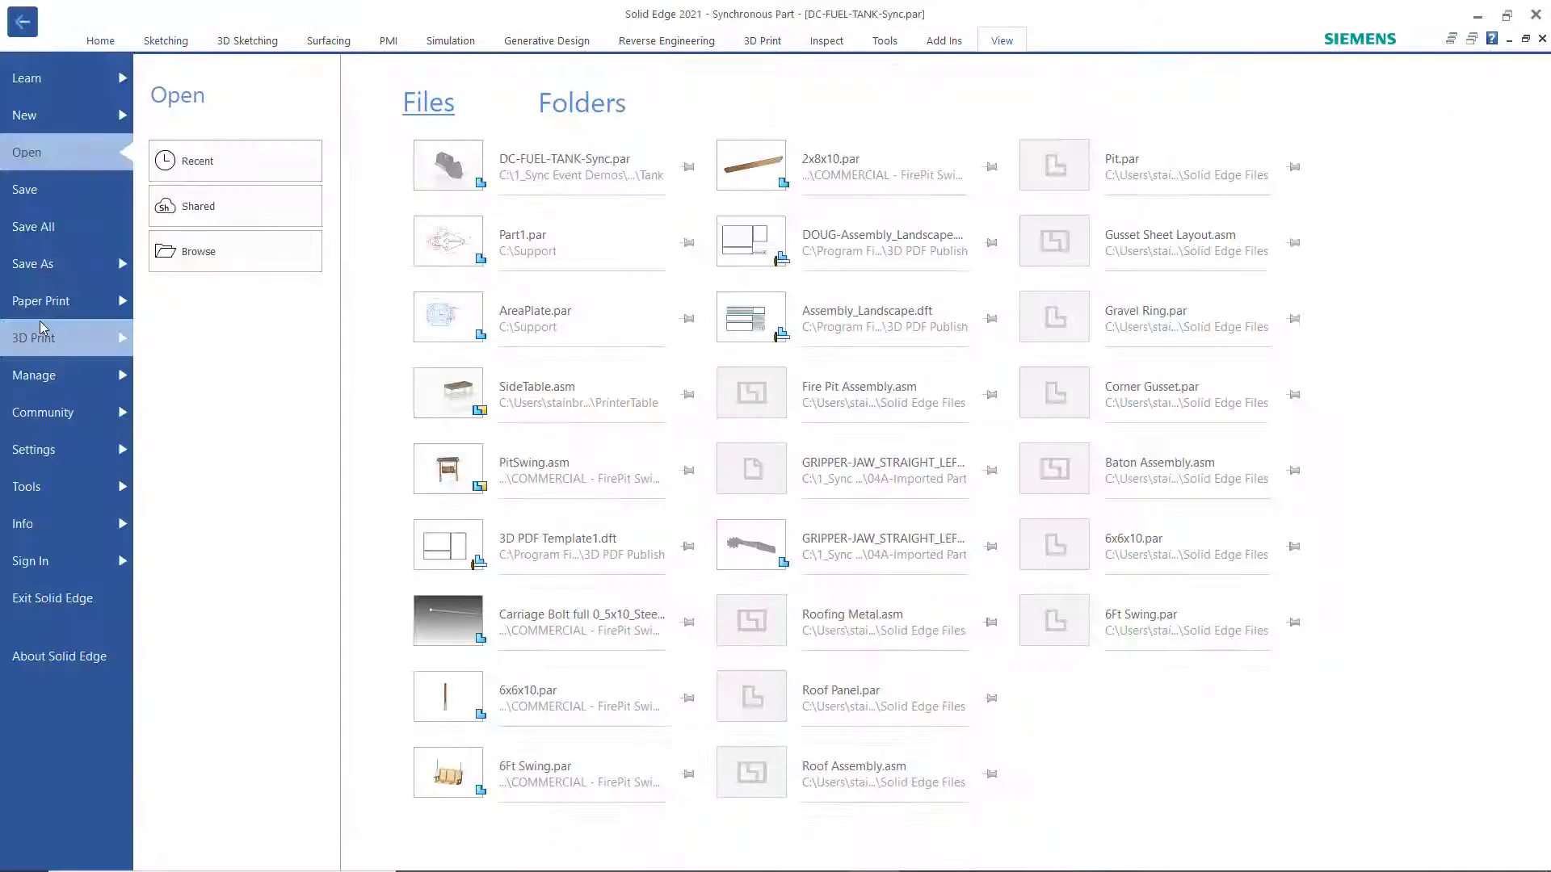
click(32, 524)
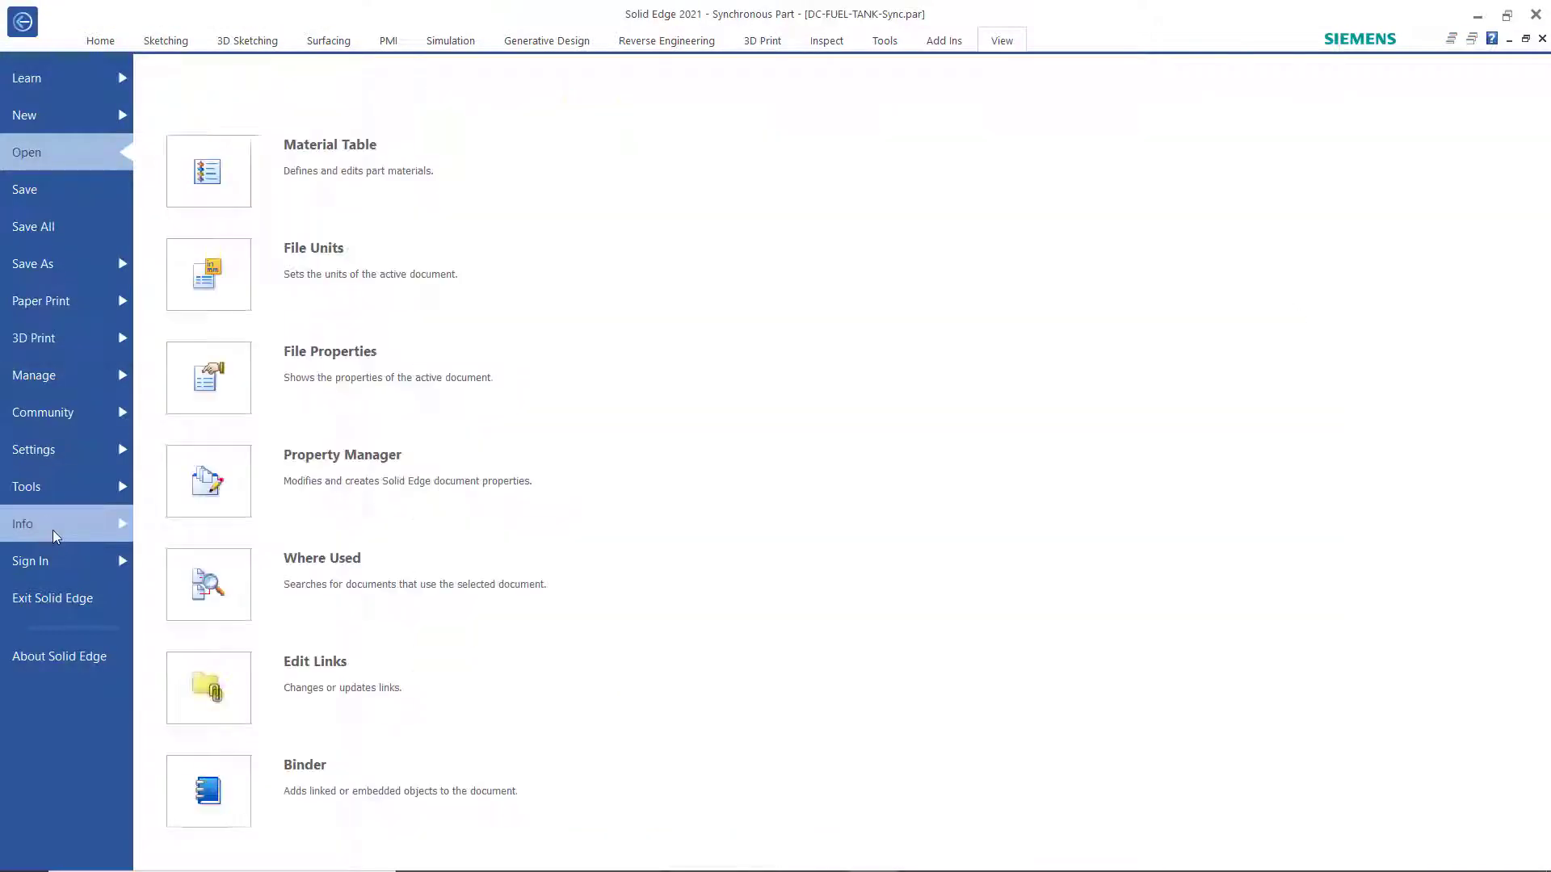
click(242, 271)
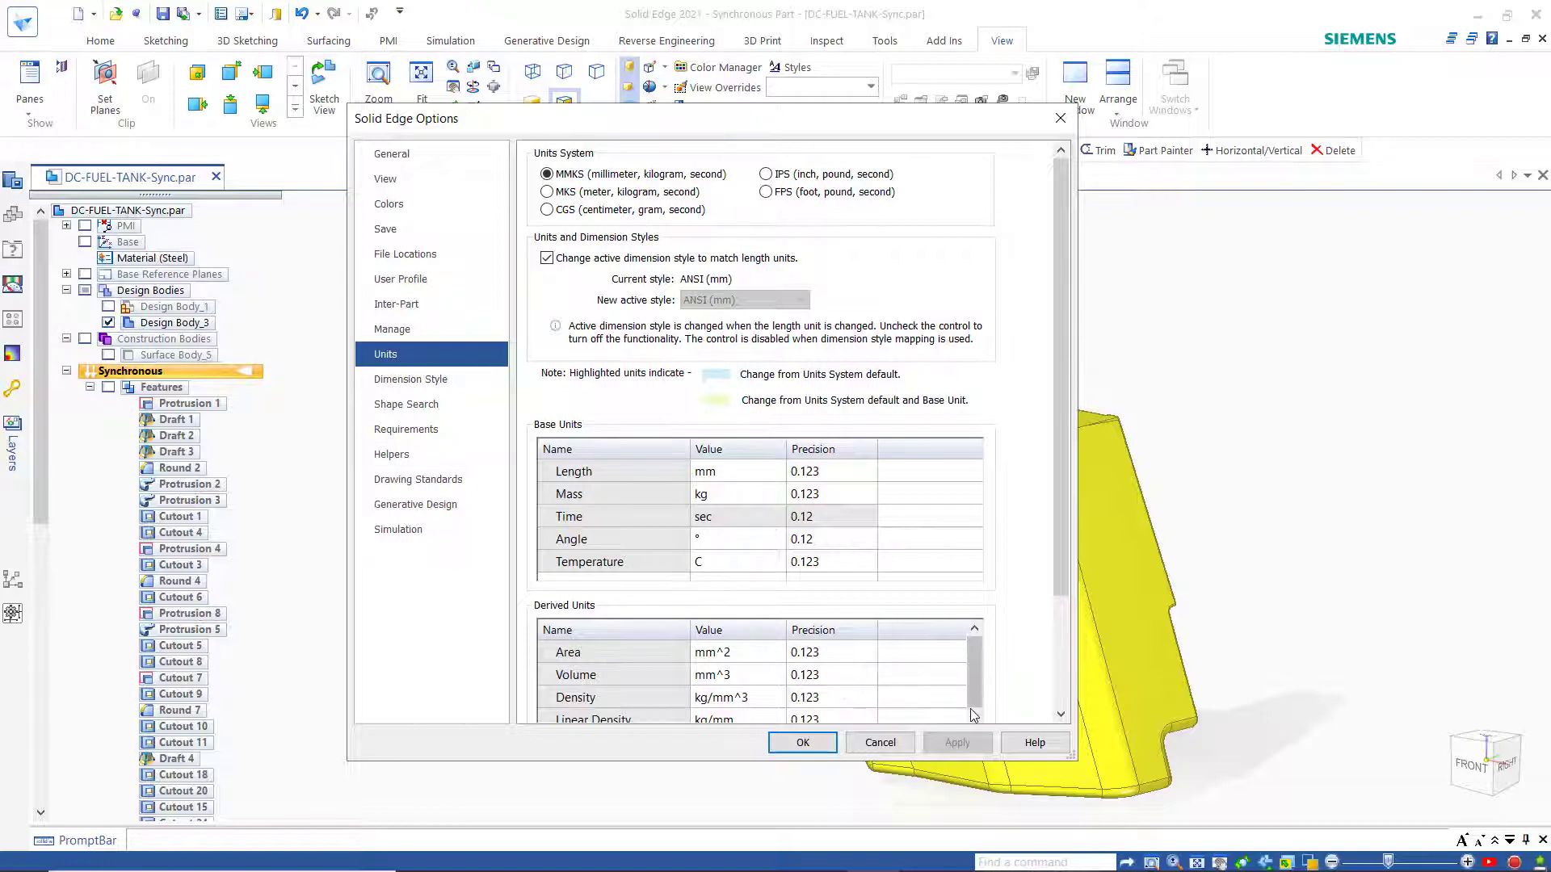
click(717, 682)
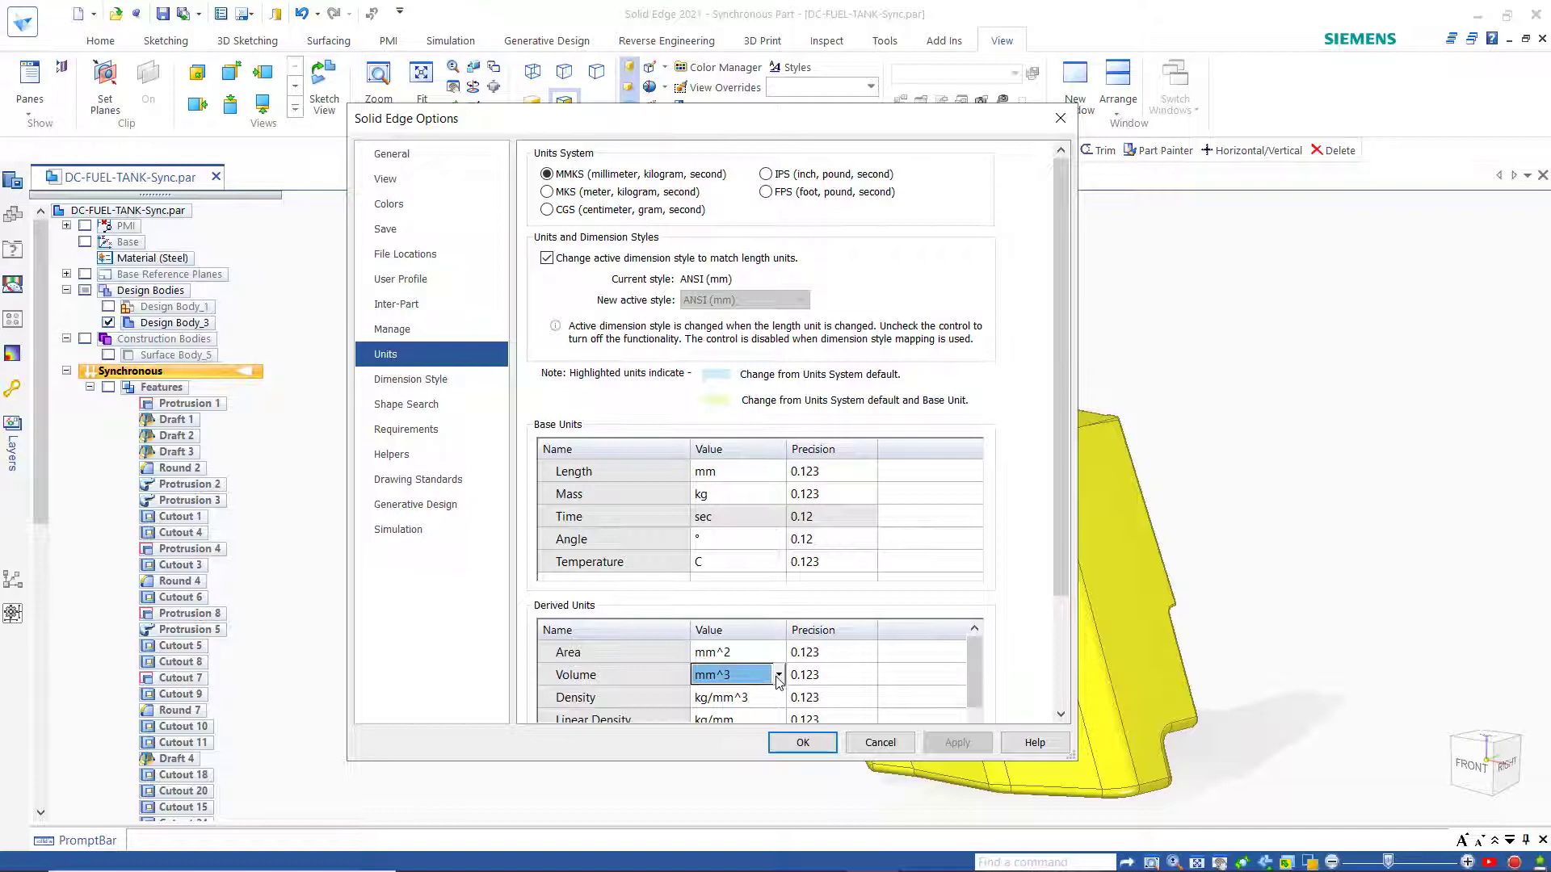
click(778, 677)
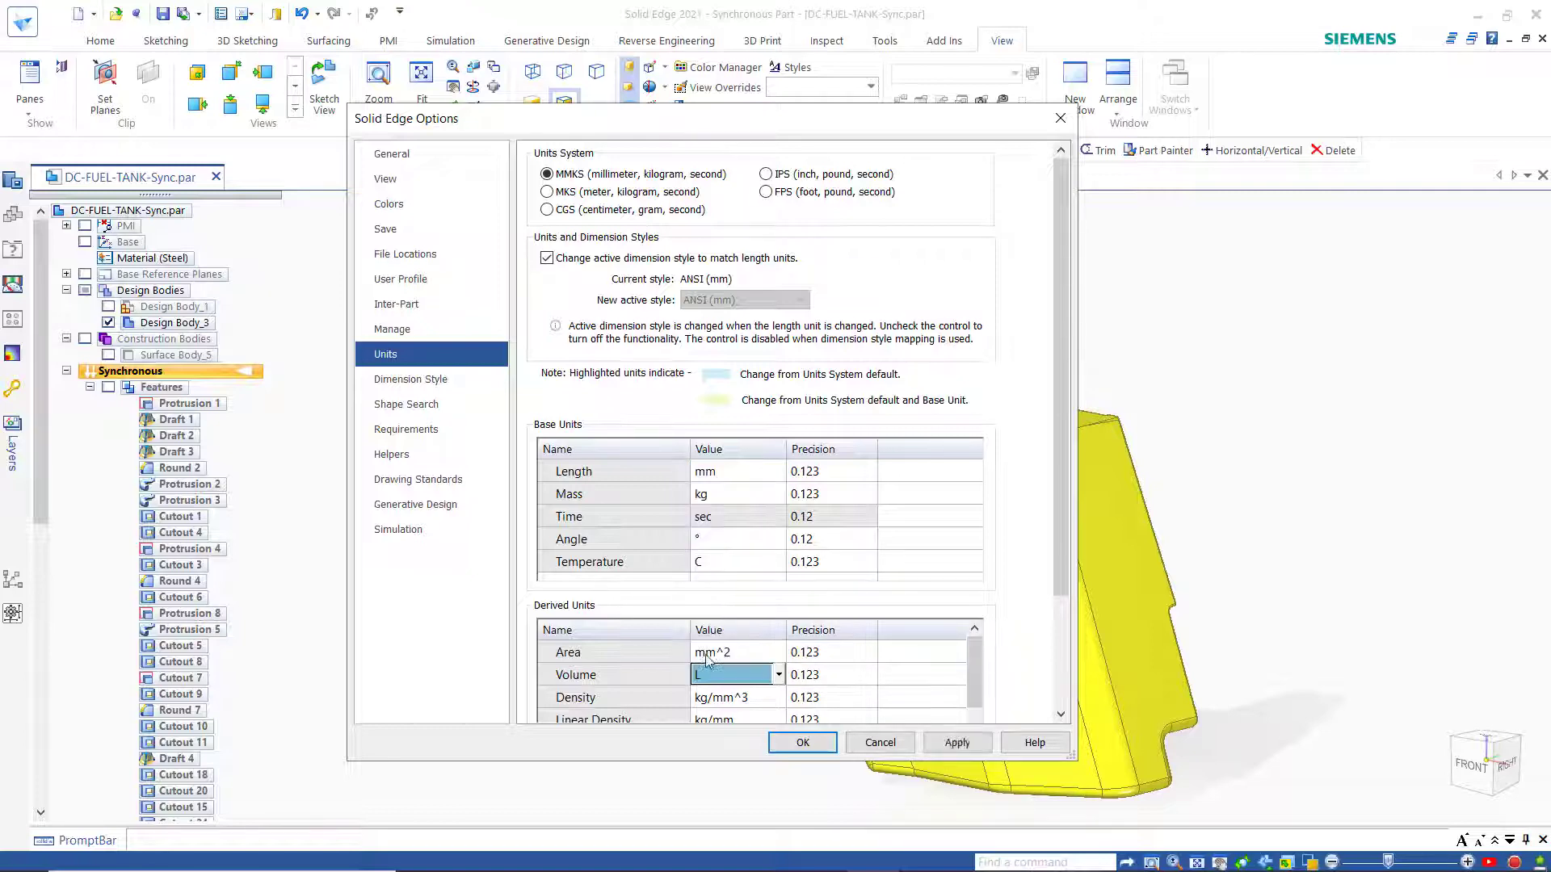
click(802, 742)
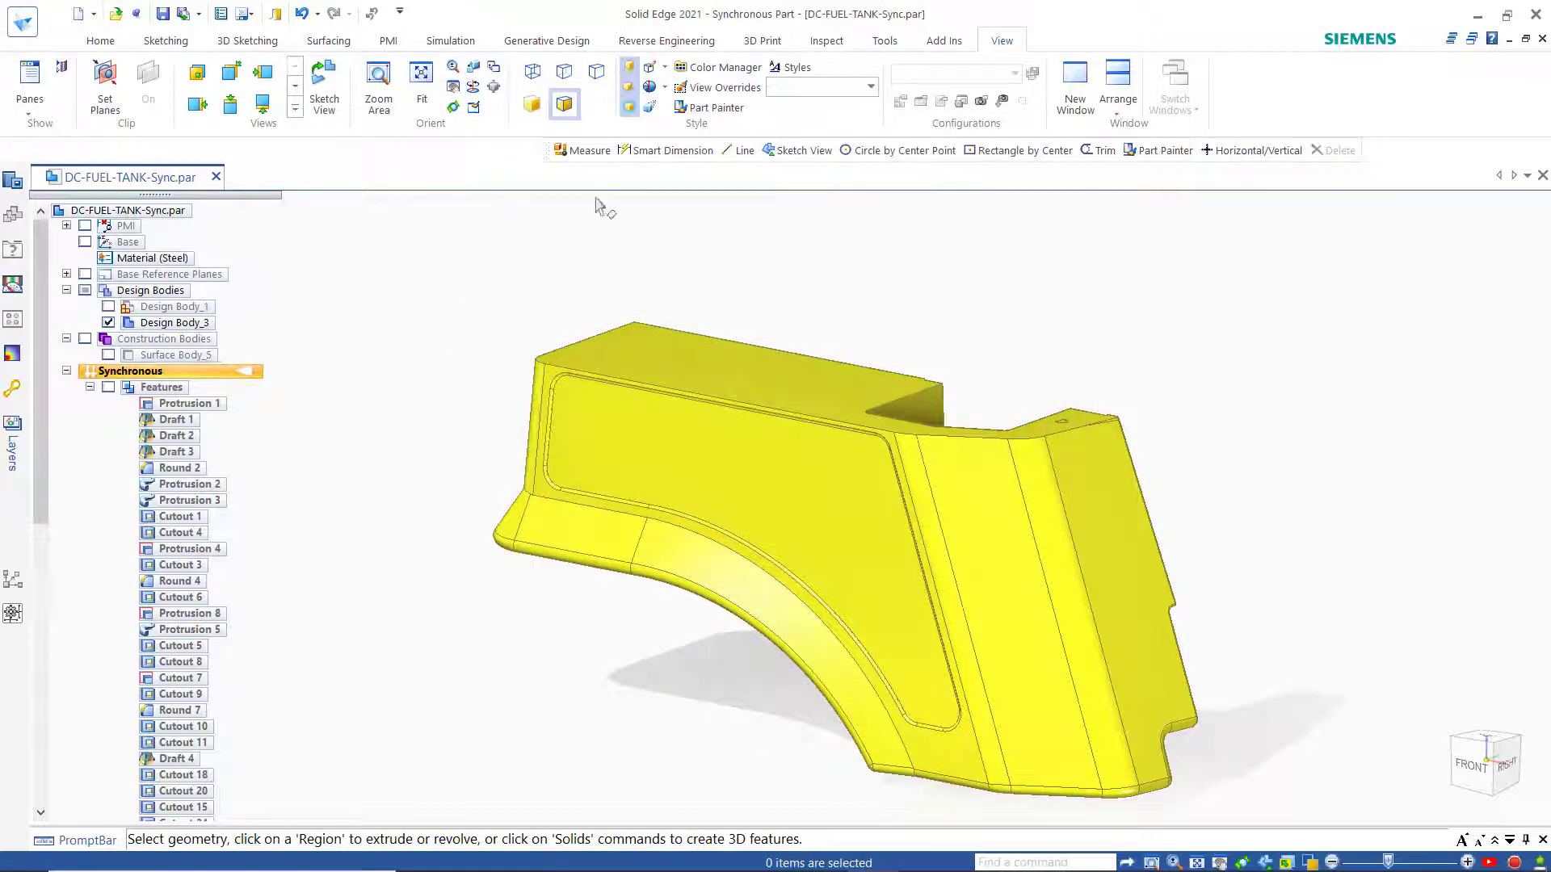
- Measure the yellow internal body's volume with the 3D Measure command limited to solid bodies, and end the measurement
click(826, 41)
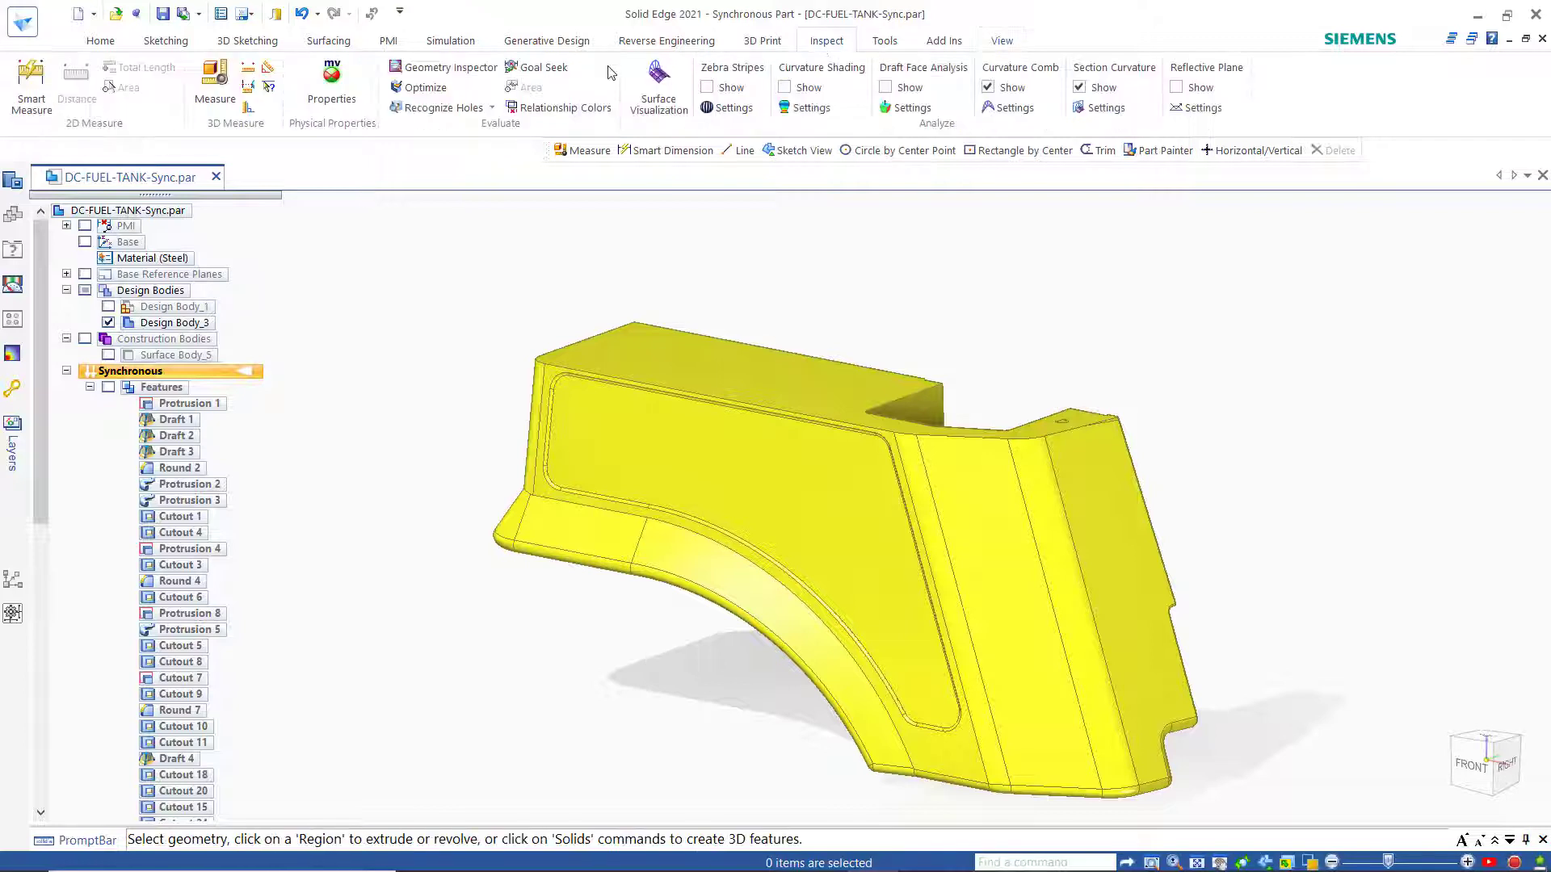
click(215, 81)
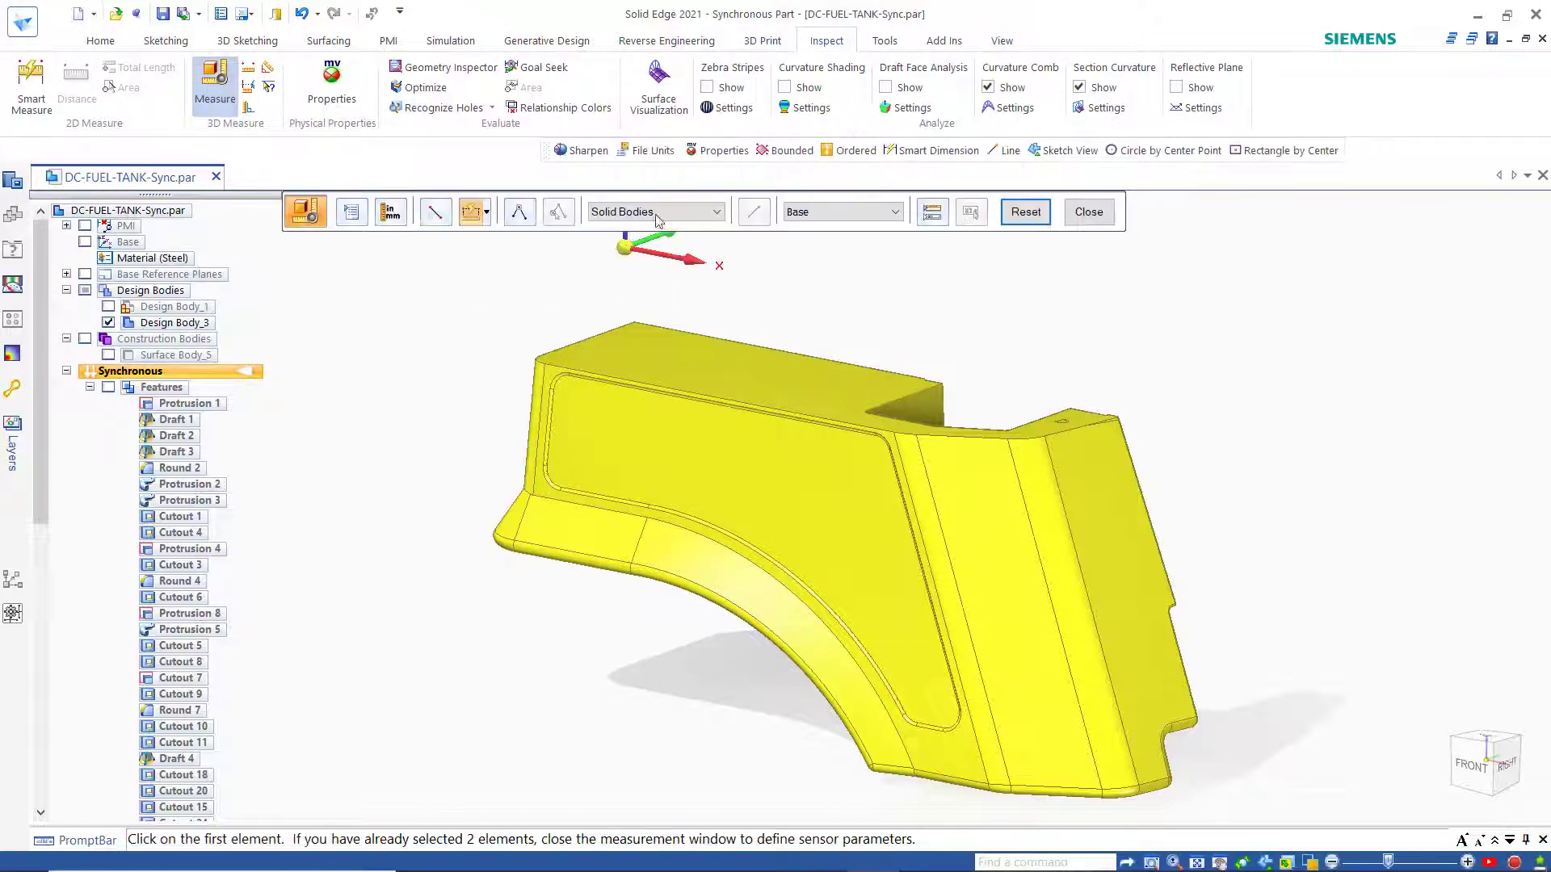
click(675, 213)
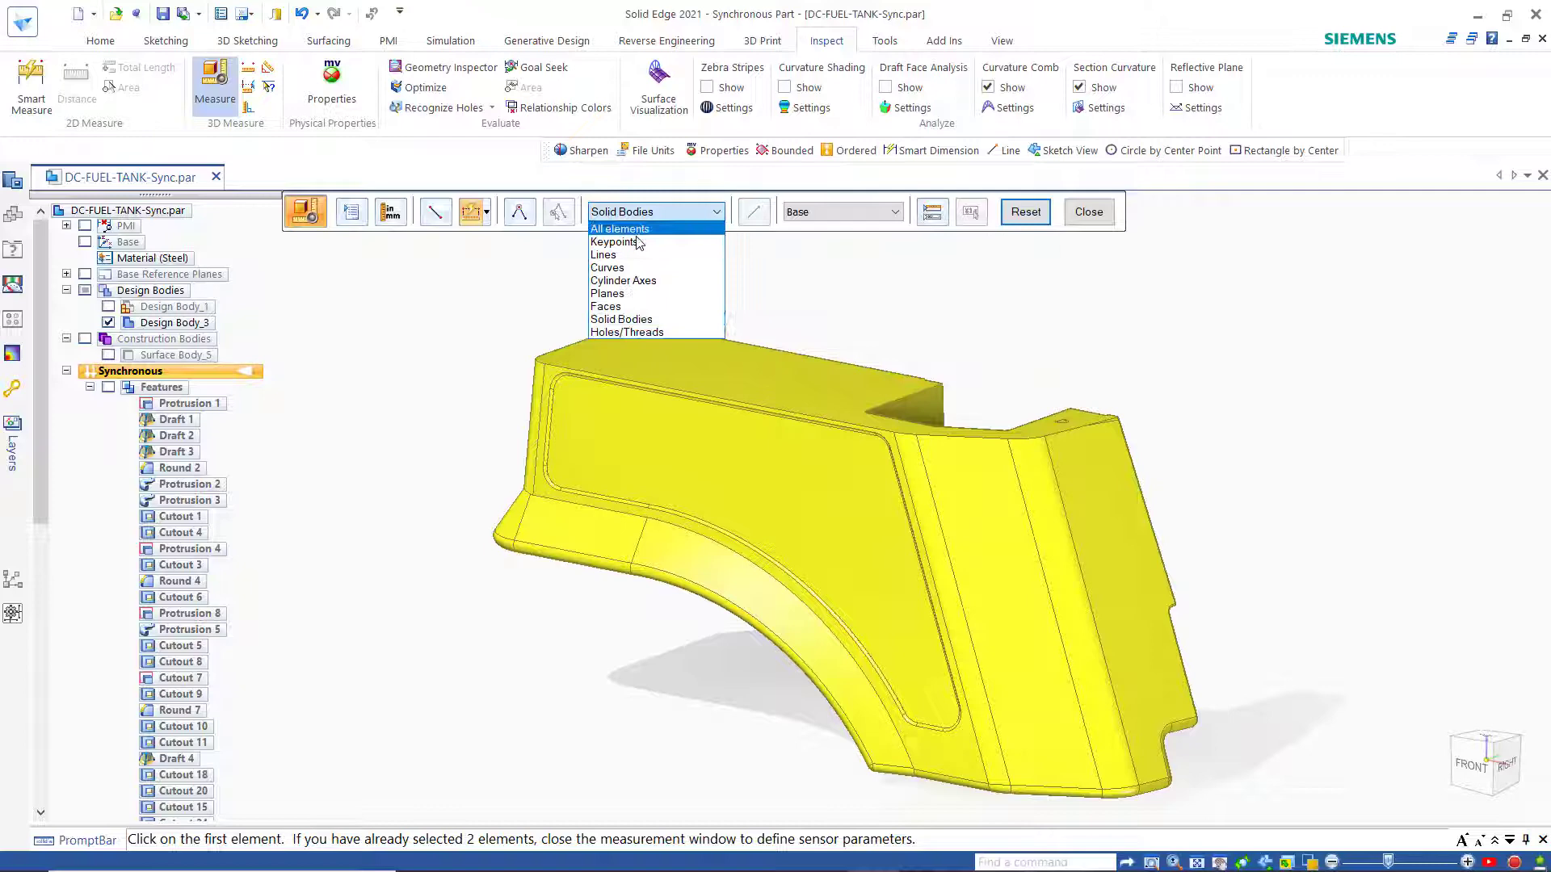
click(621, 320)
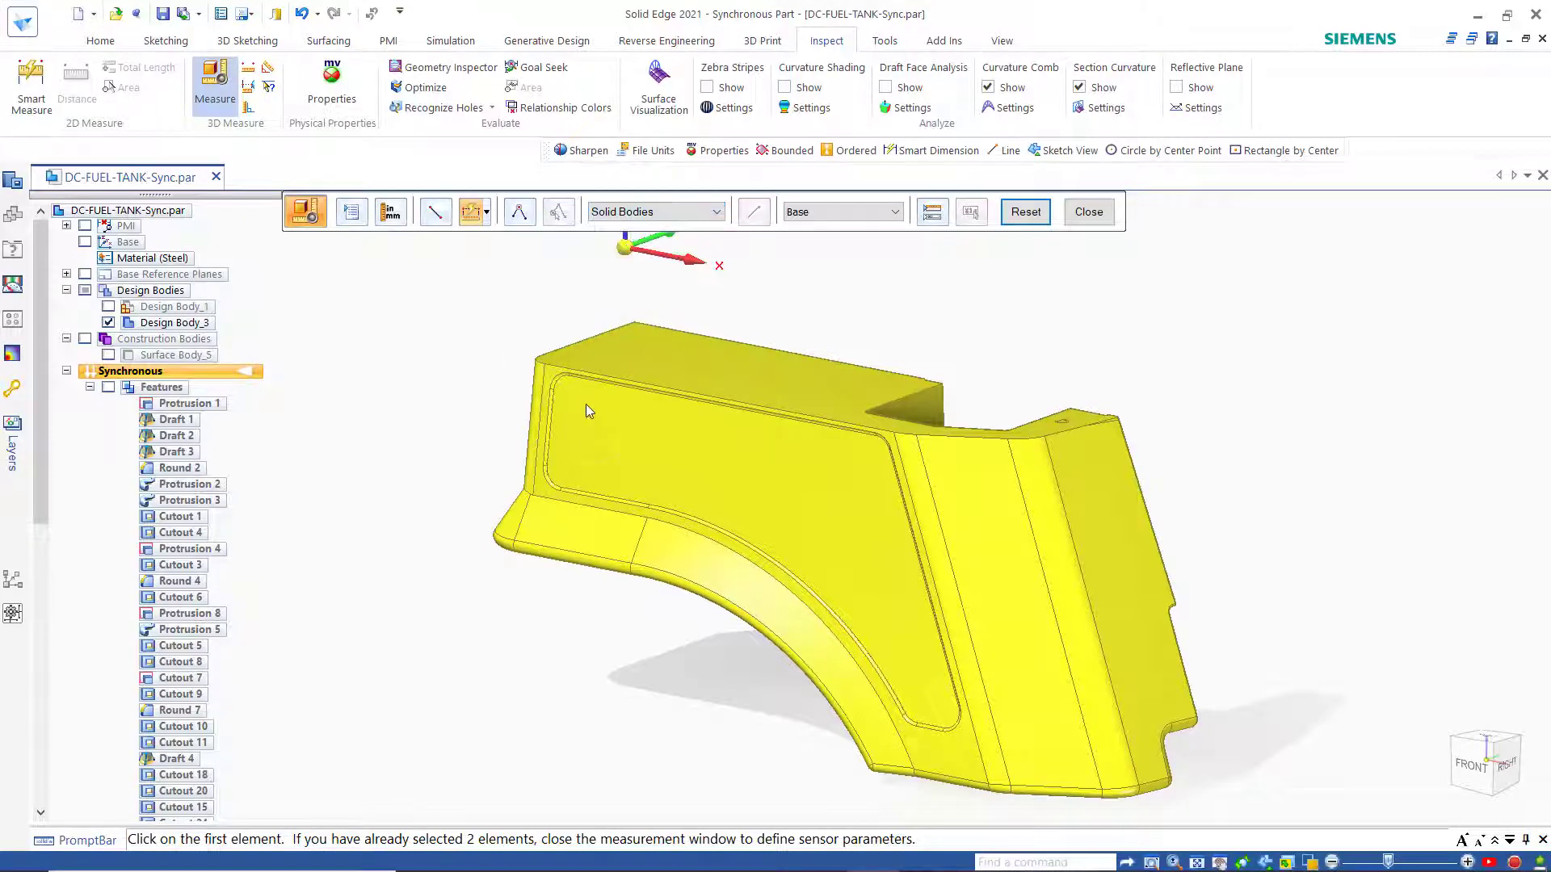
click(586, 407)
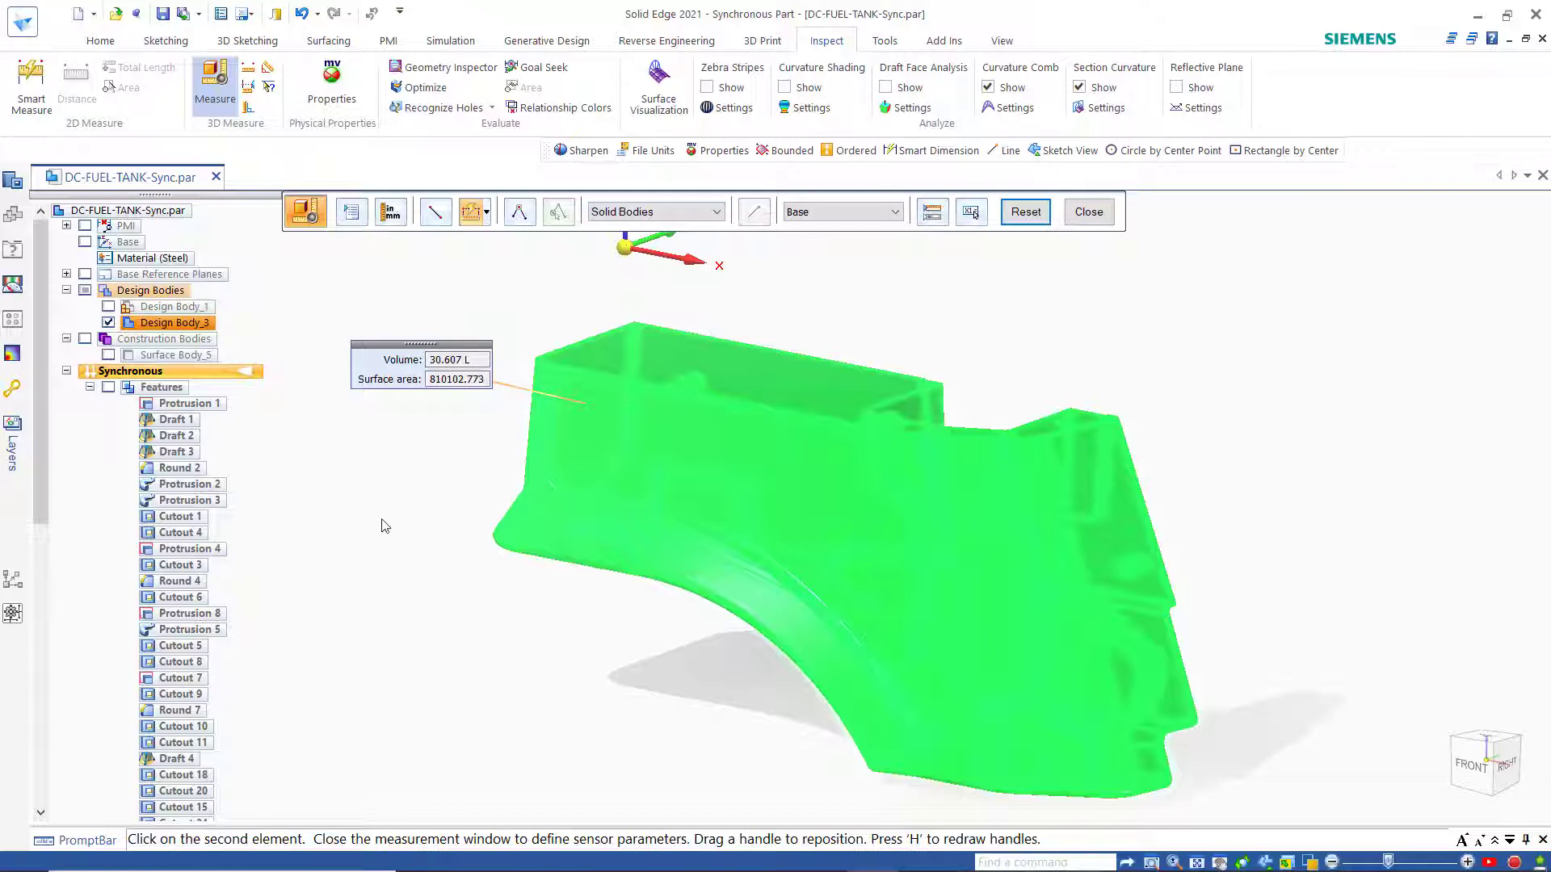
click(1087, 213)
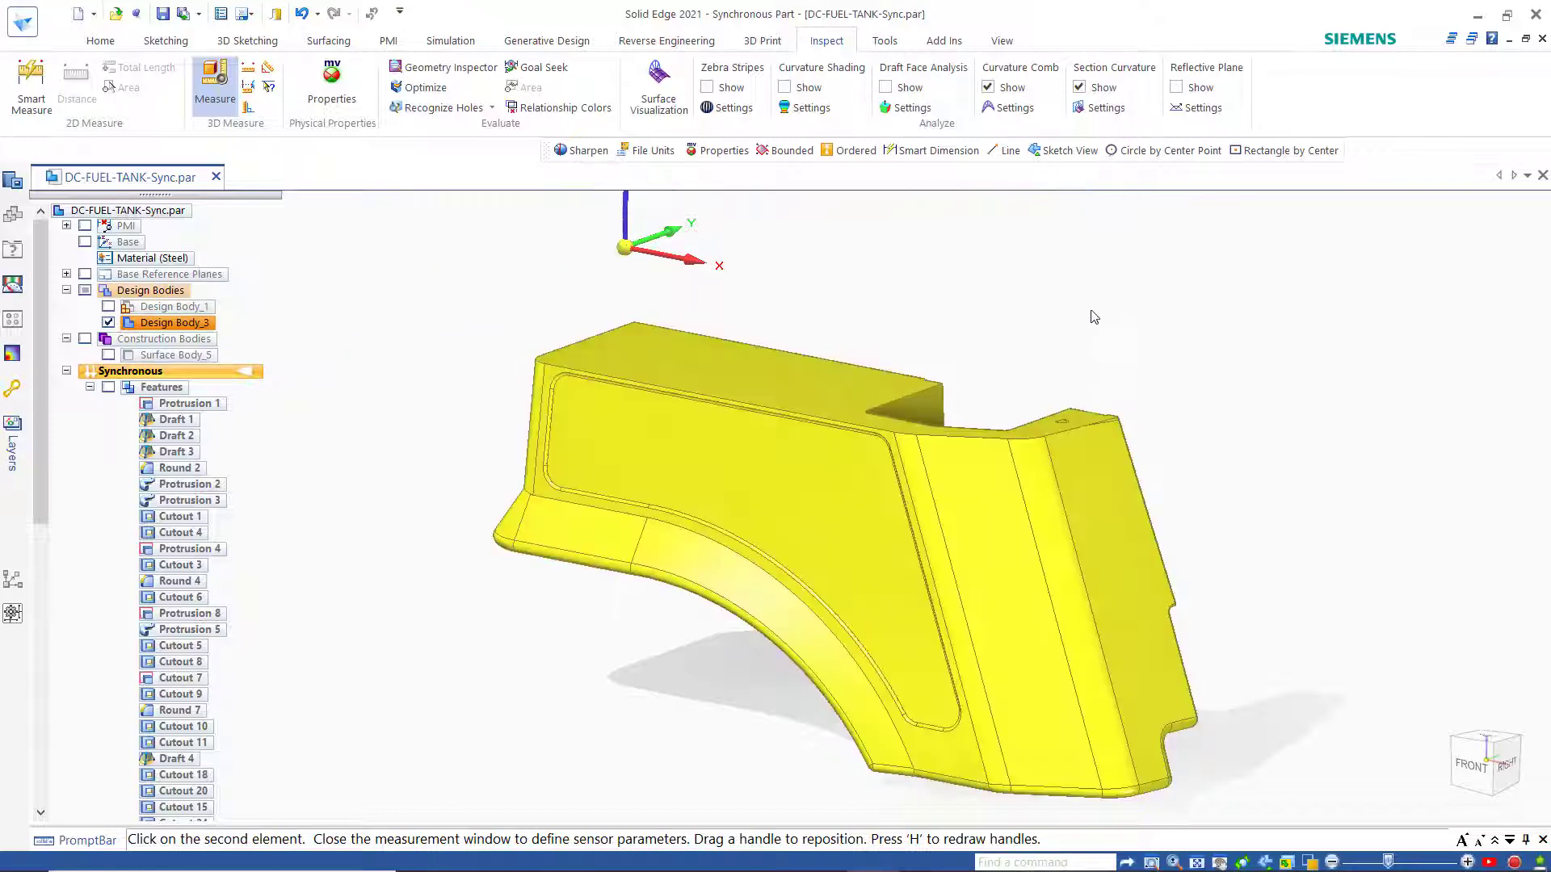